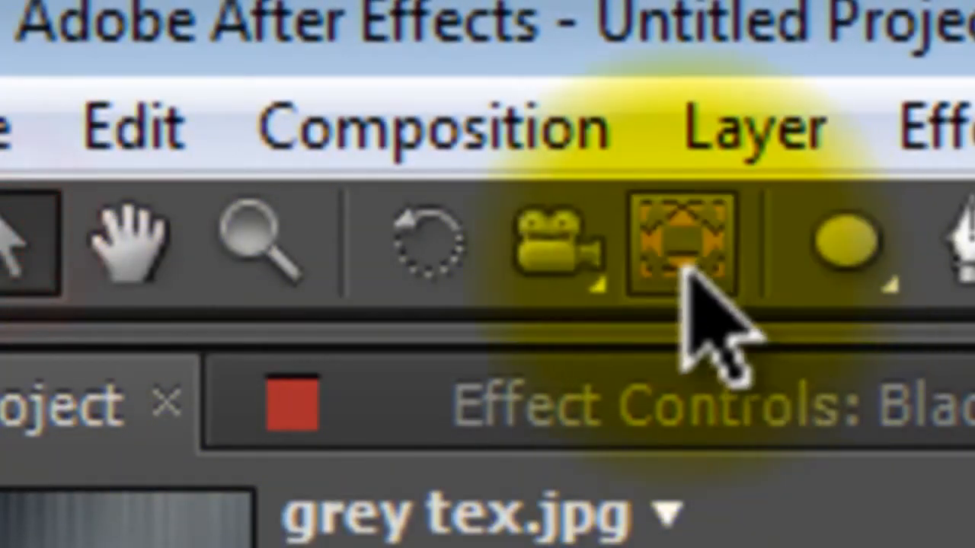
left_click(436, 128)
left_click(521, 249)
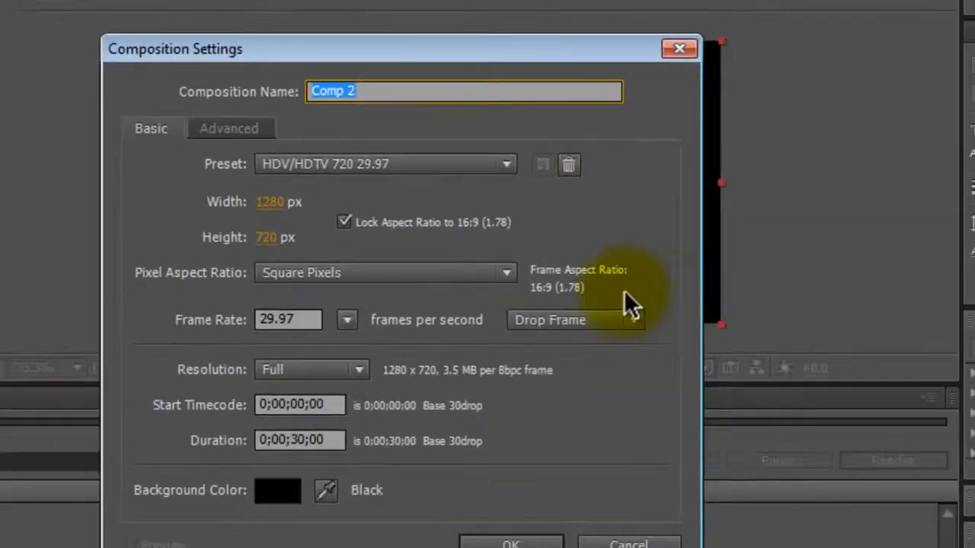
left_click_drag(466, 52, 412, 28)
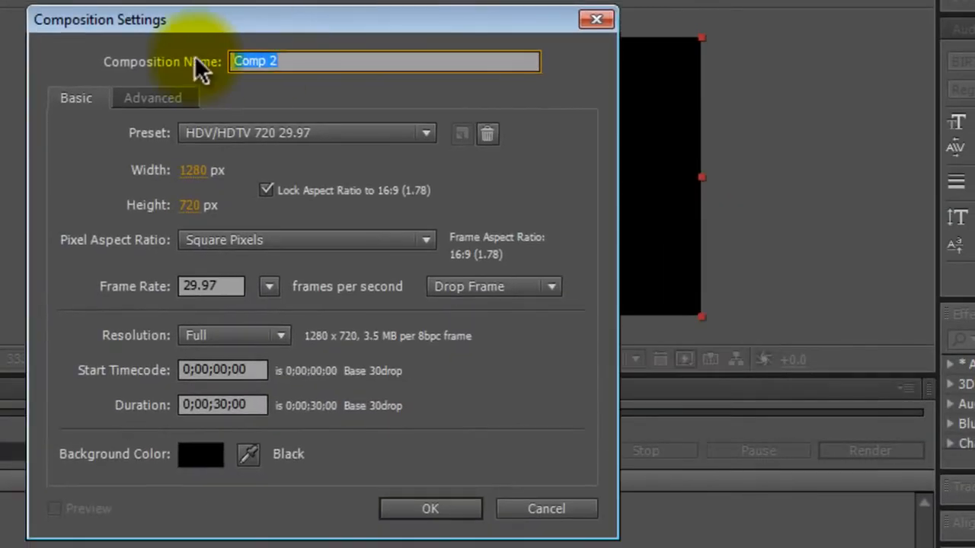
left_click(195, 132)
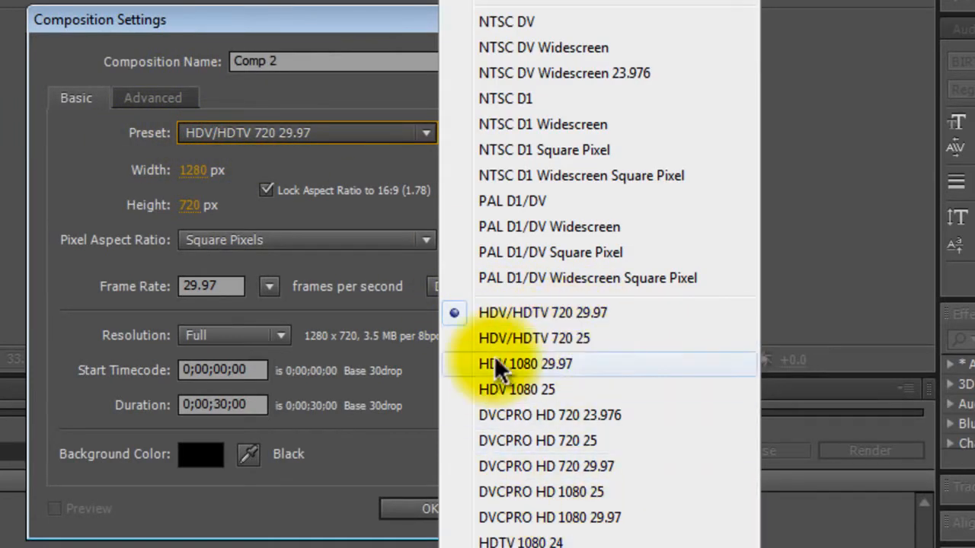
left_click(491, 318)
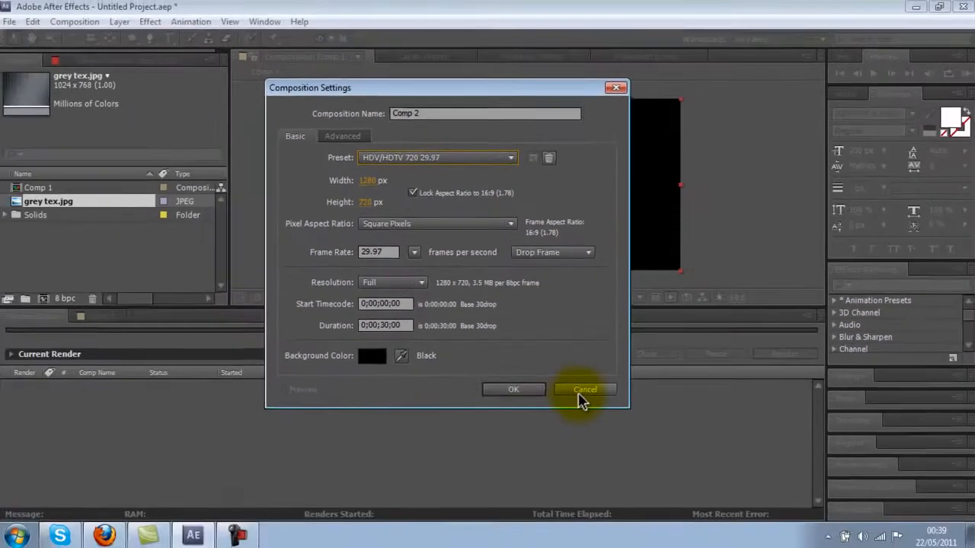
left_click(584, 390)
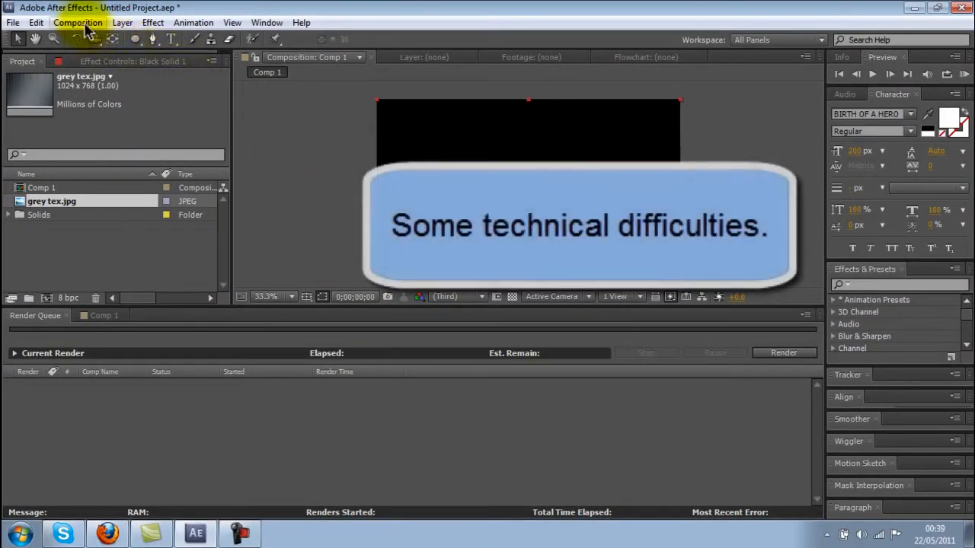
- Add a new black solid layer of 1280 × 720 px to Comp 1
left_click(123, 22)
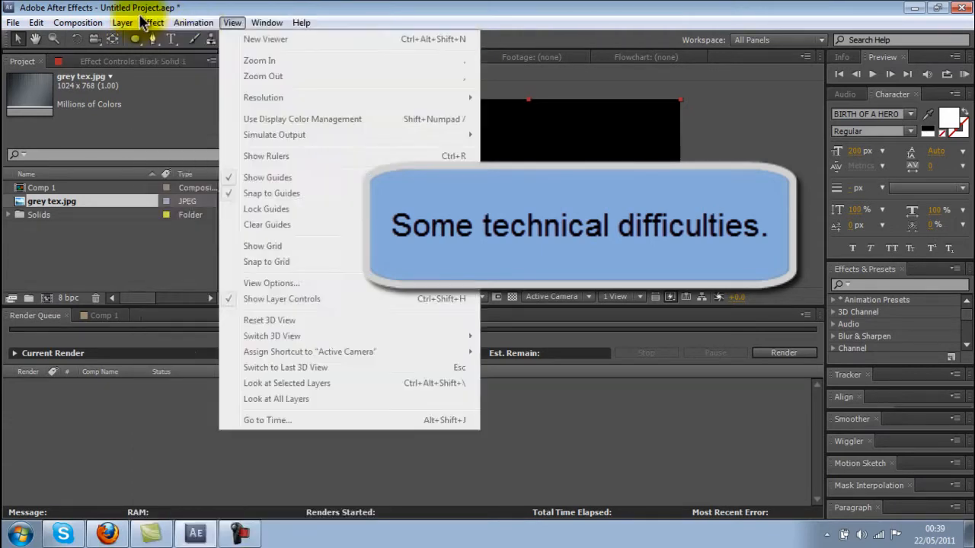
mouse_move(88, 23)
left_click(354, 219)
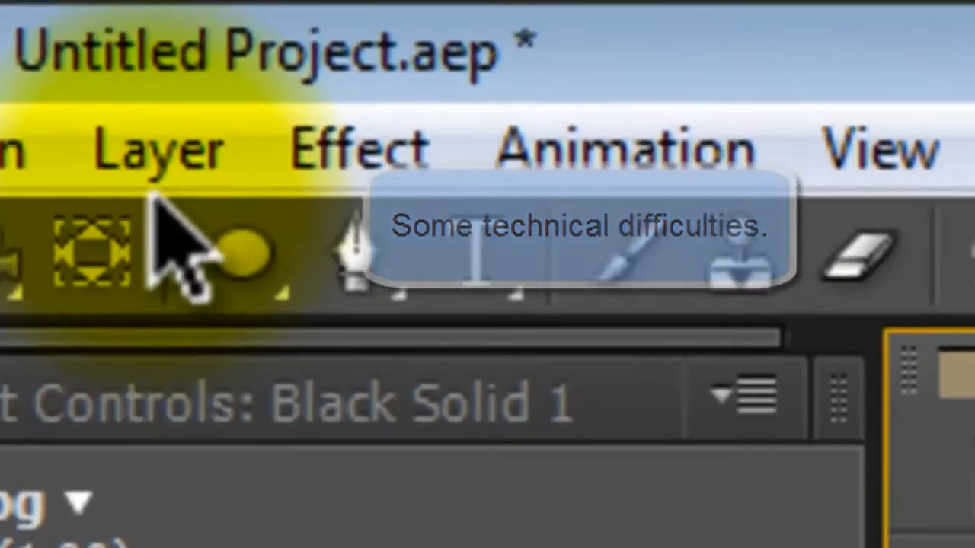
left_click(123, 22)
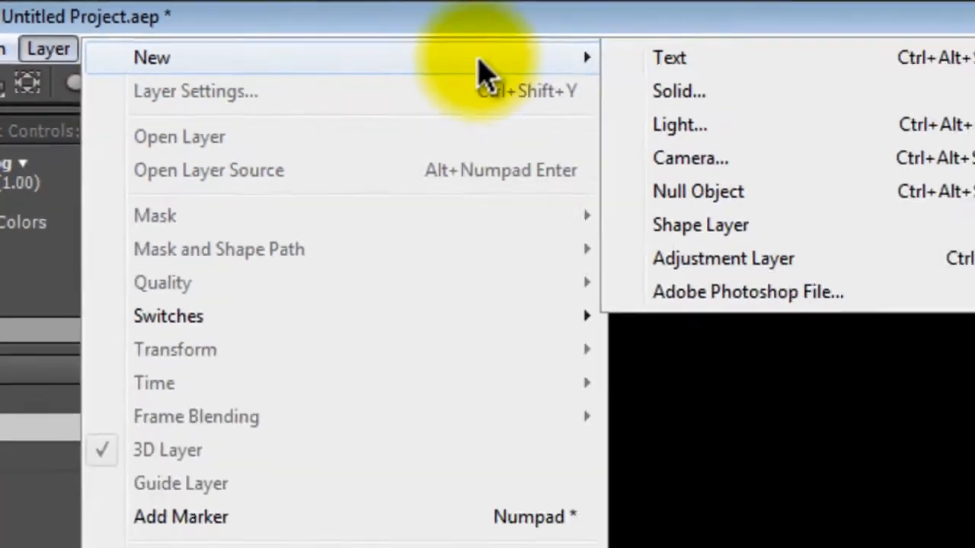
left_click(610, 93)
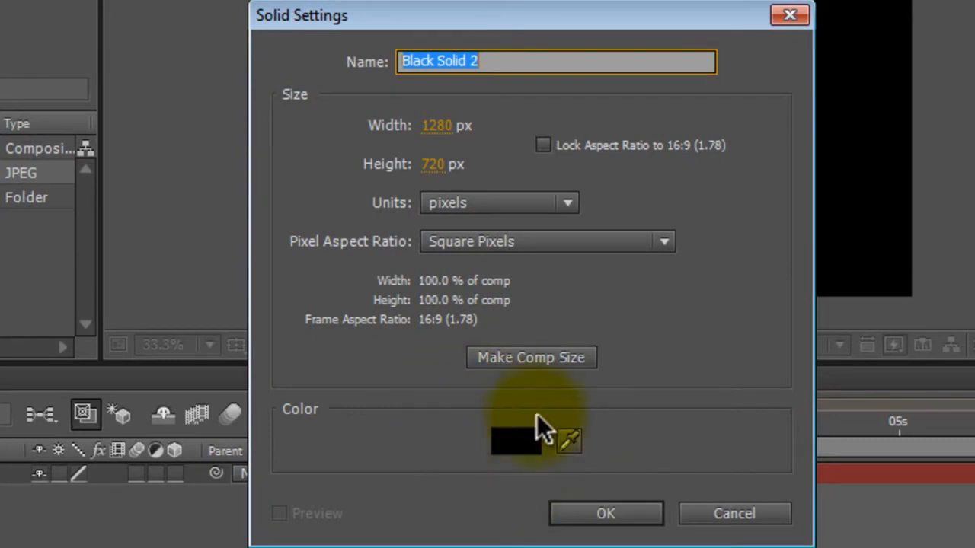
left_click(594, 518)
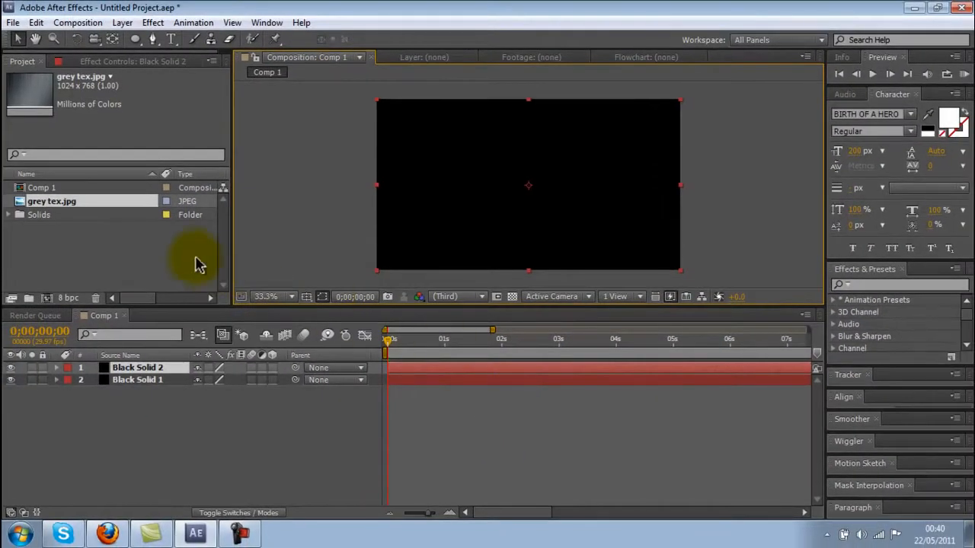
- Delete the extra Black Solid 2 layer and select the remaining black solid
left_click(139, 369)
key("Delete")
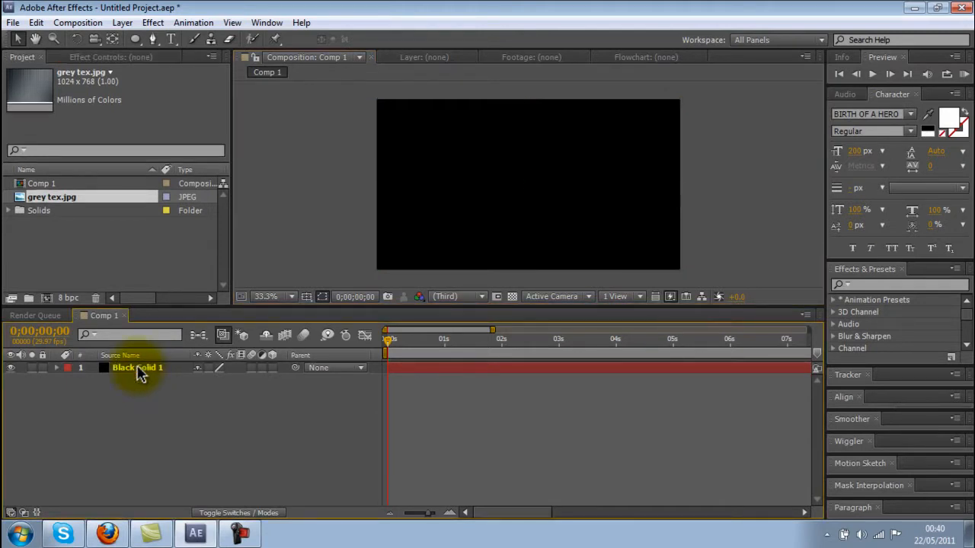
left_click(139, 368)
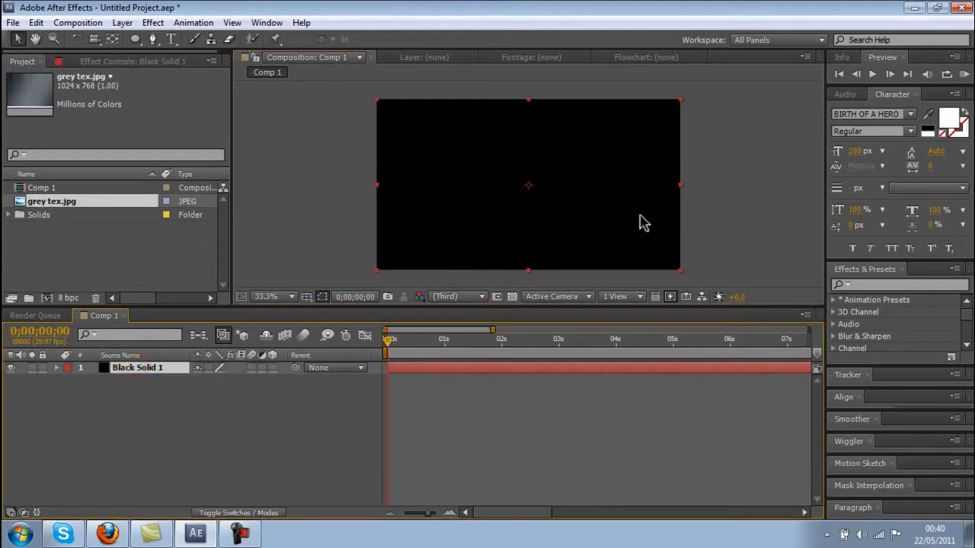
- Import the grey tex image from the My Pictures folder into the project
left_click(12, 22)
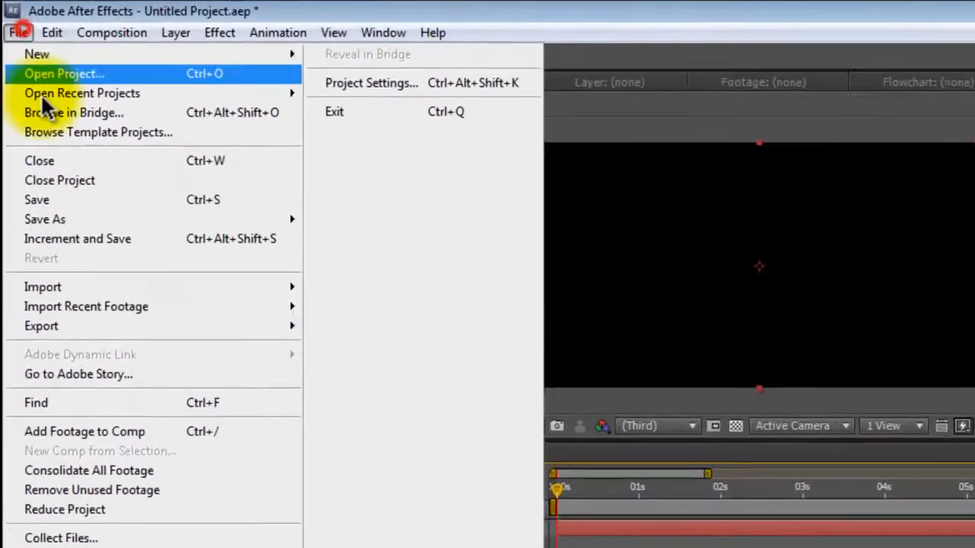
mouse_move(198, 203)
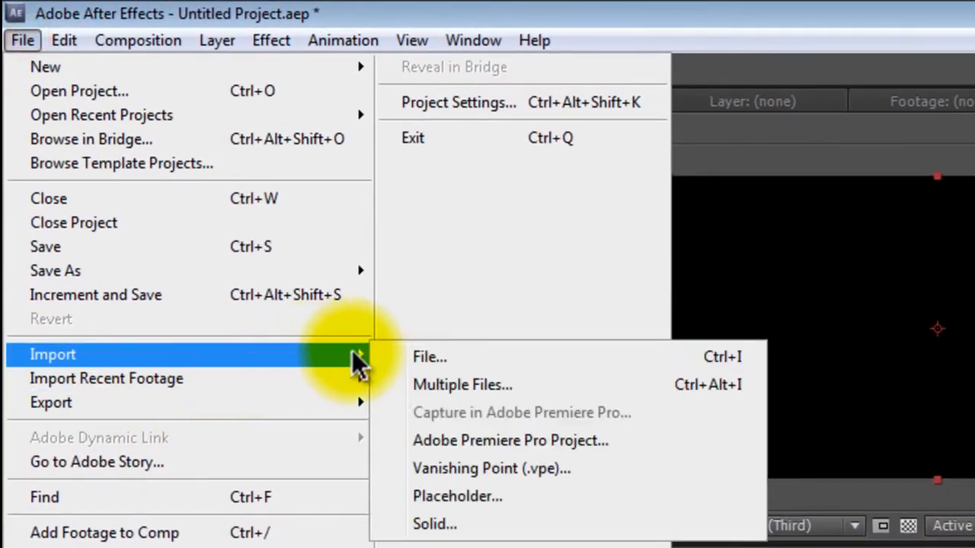
left_click(417, 358)
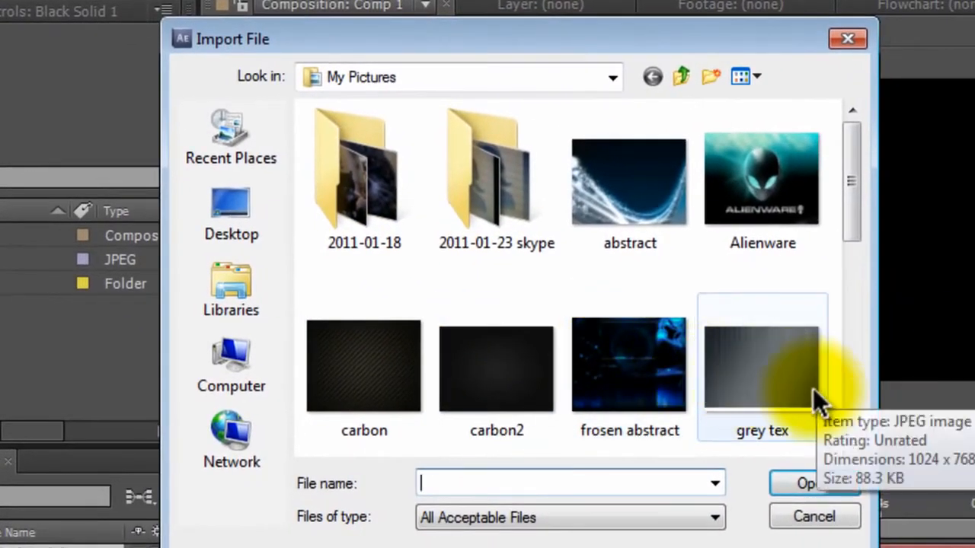
left_click(755, 364)
left_click(808, 487)
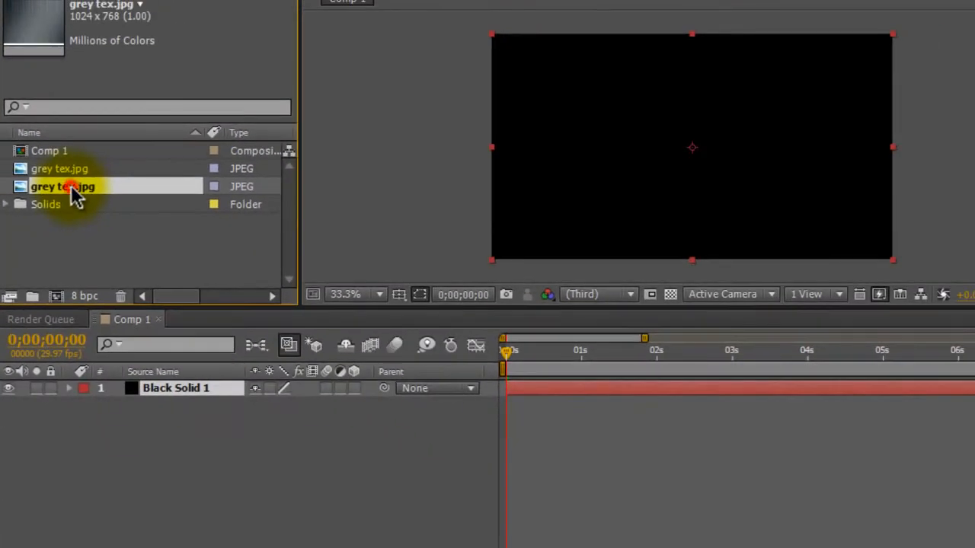
- Place grey tex.jpg in Comp 1 above the black solid and enlarge it to cover the whole frame
left_click_drag(72, 194, 681, 157)
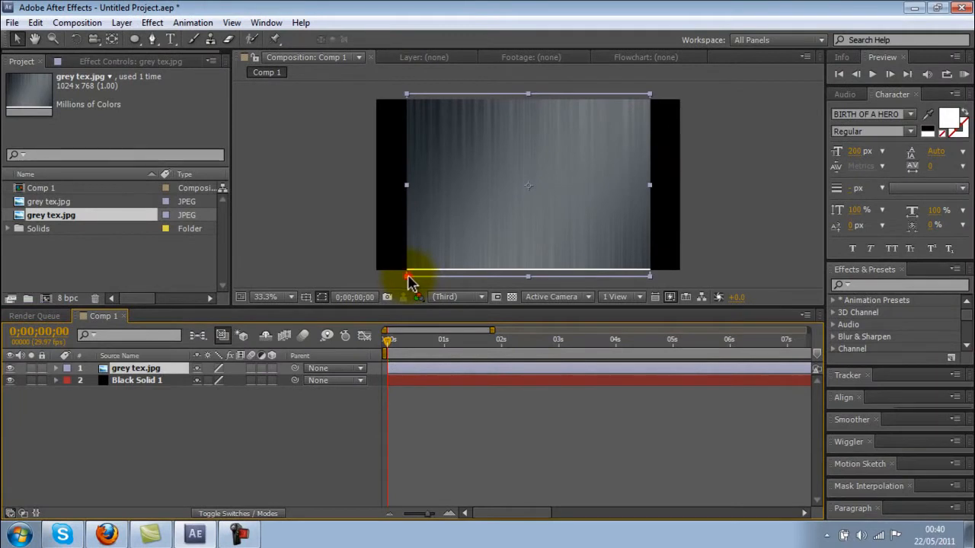
left_click_drag(408, 277, 375, 293)
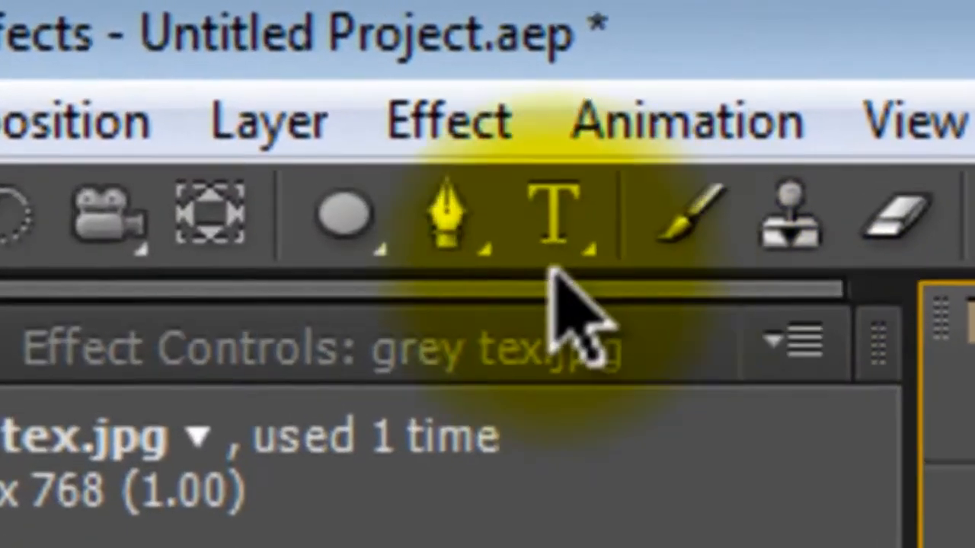
- Draw an elliptical mask on the grey tex.jpg layer, spanning most of the composition frame
left_click(135, 37)
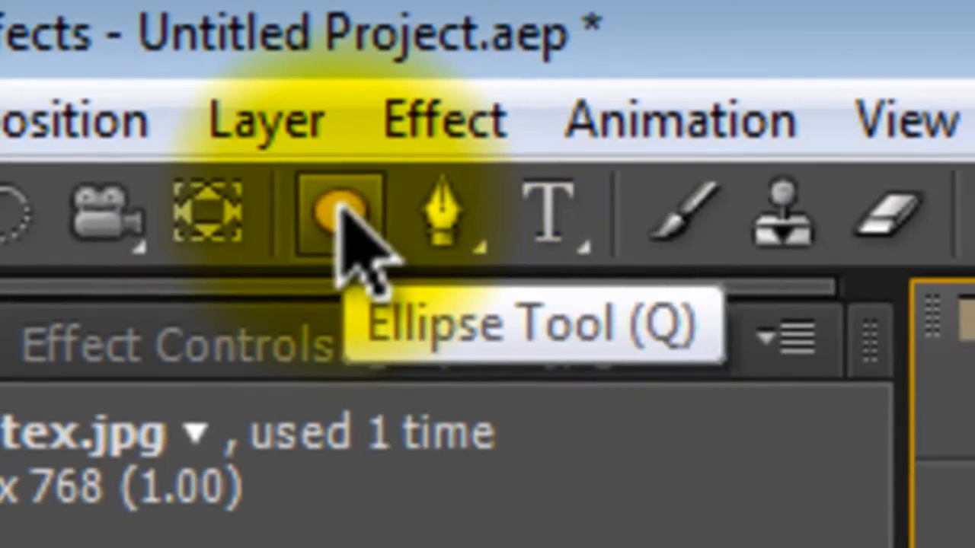
left_click(346, 221)
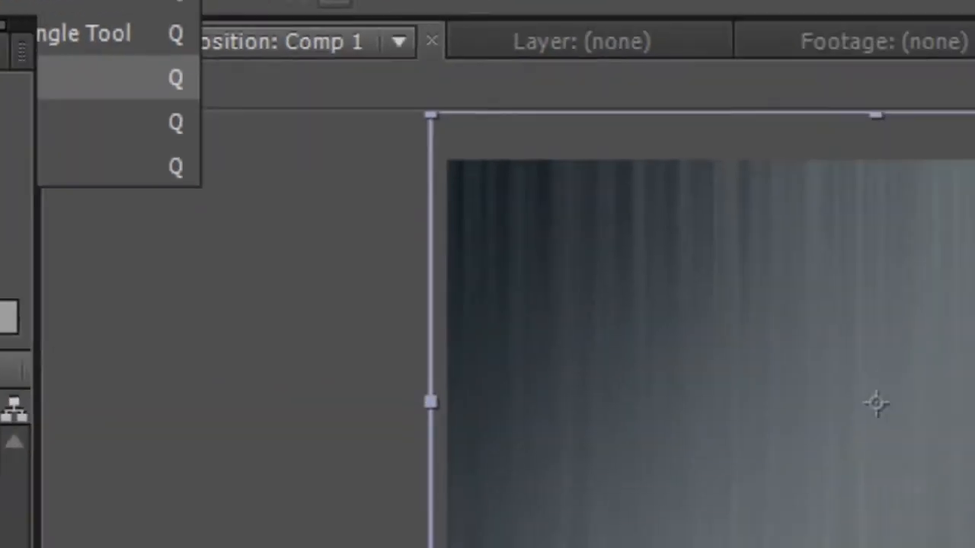
left_click(512, 291)
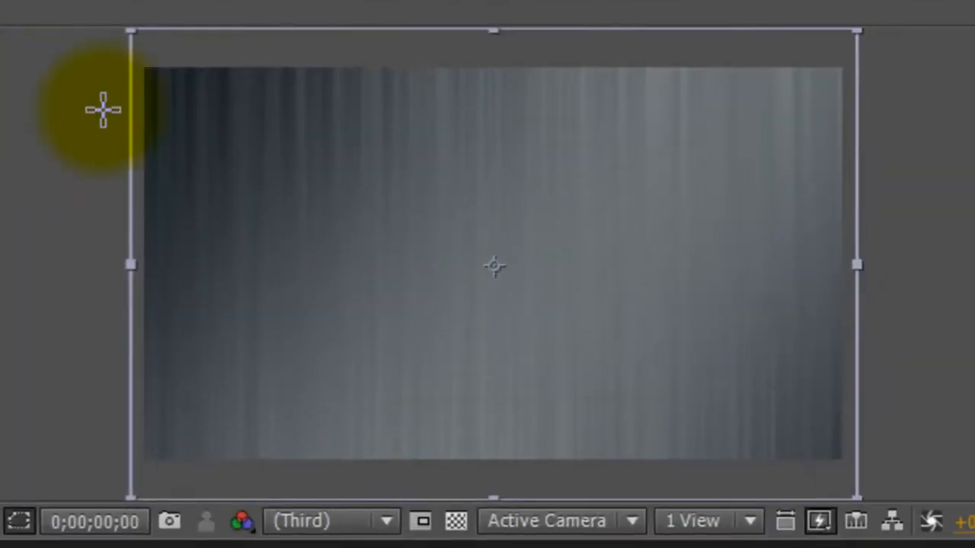
left_click_drag(195, 116, 808, 421)
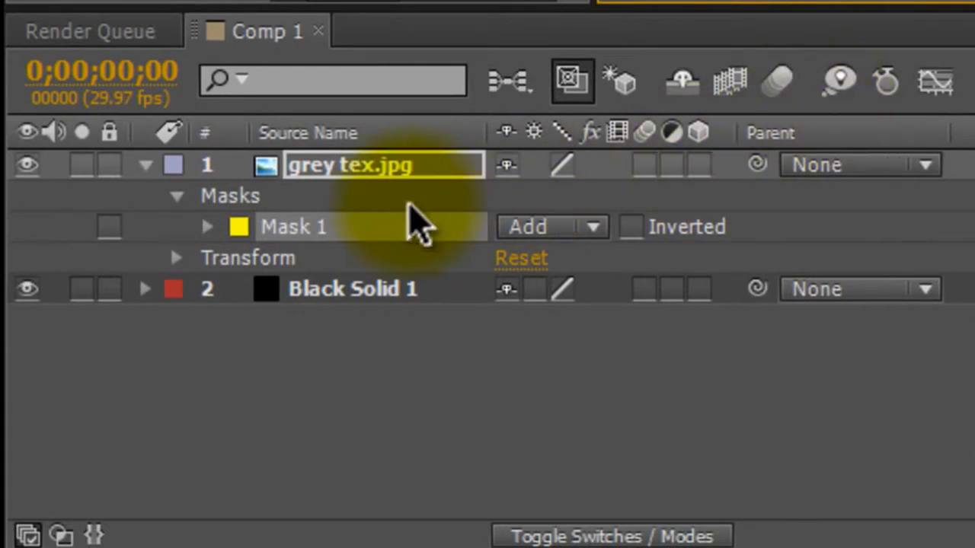
- Set the Mask Feather of Mask 1 on grey tex.jpg to 242 pixels and deselect the layer
left_click(205, 226)
left_click(205, 227)
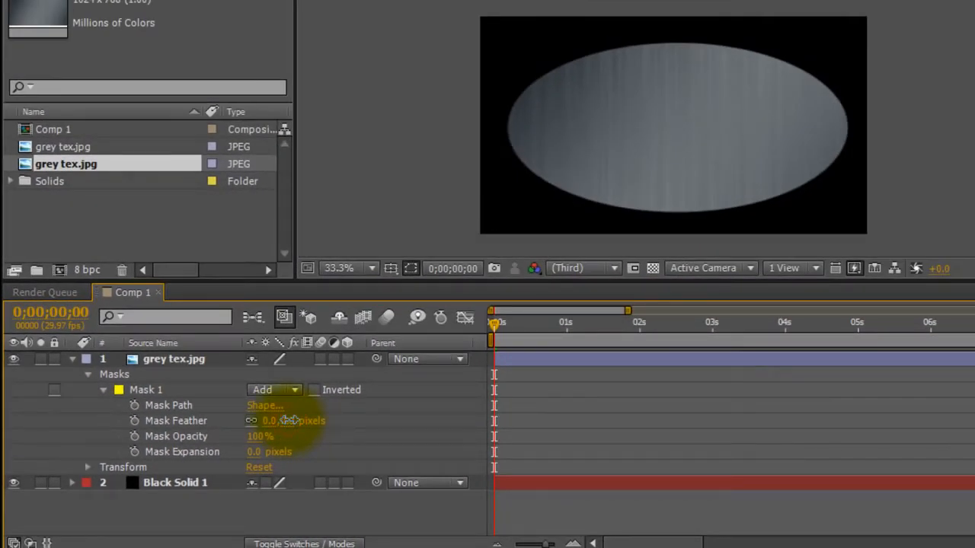
left_click_drag(289, 421, 399, 419)
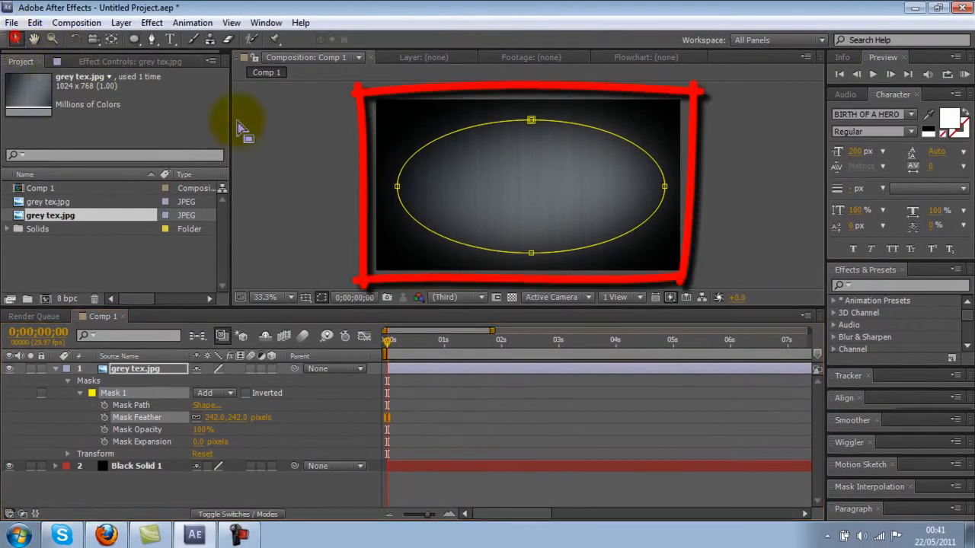
left_click(305, 147)
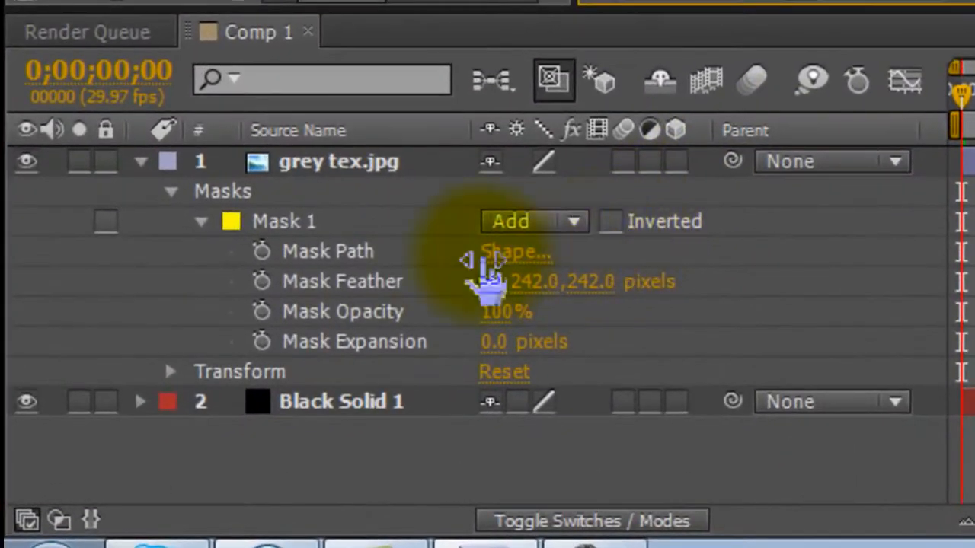
- Collapse the mask and layer properties of grey tex.jpg and lock the layer
left_click(198, 221)
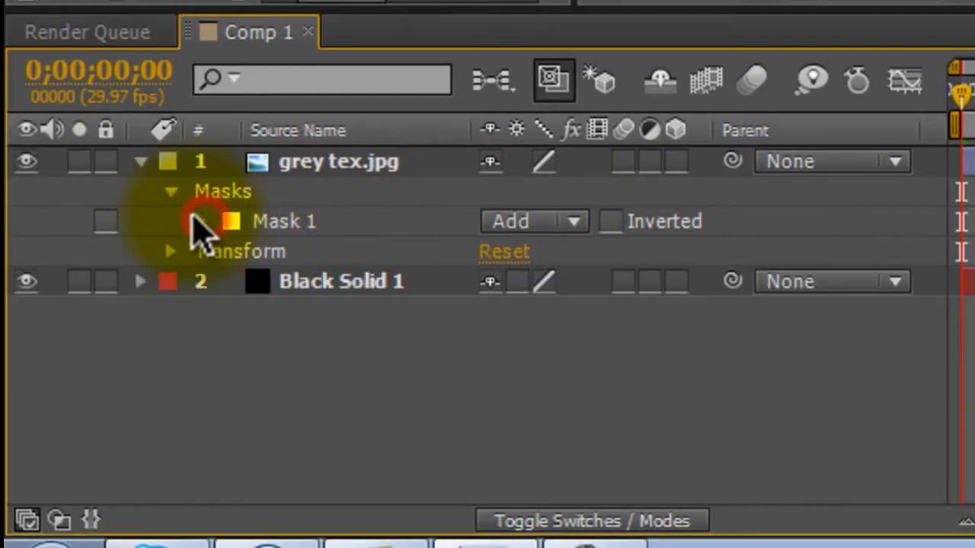
left_click(170, 192)
left_click(140, 161)
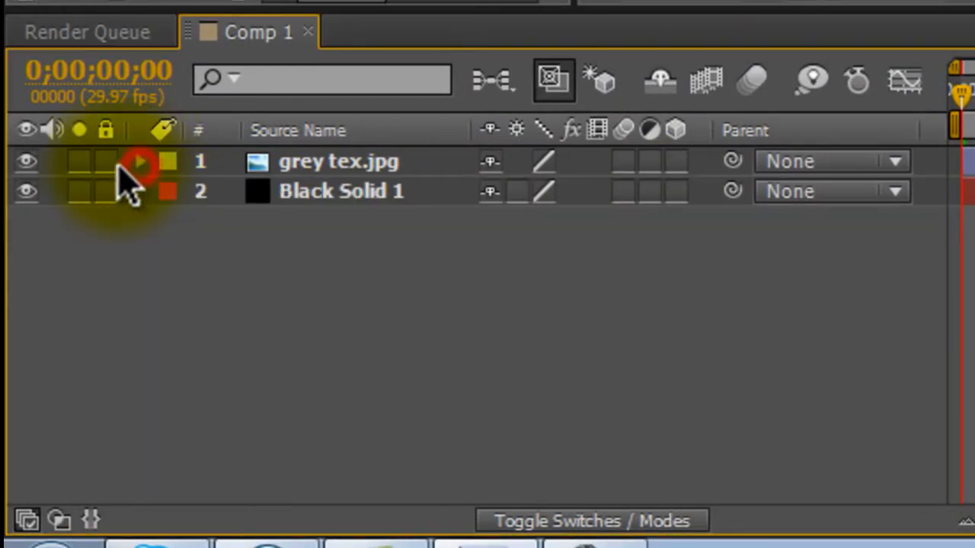
left_click(105, 163)
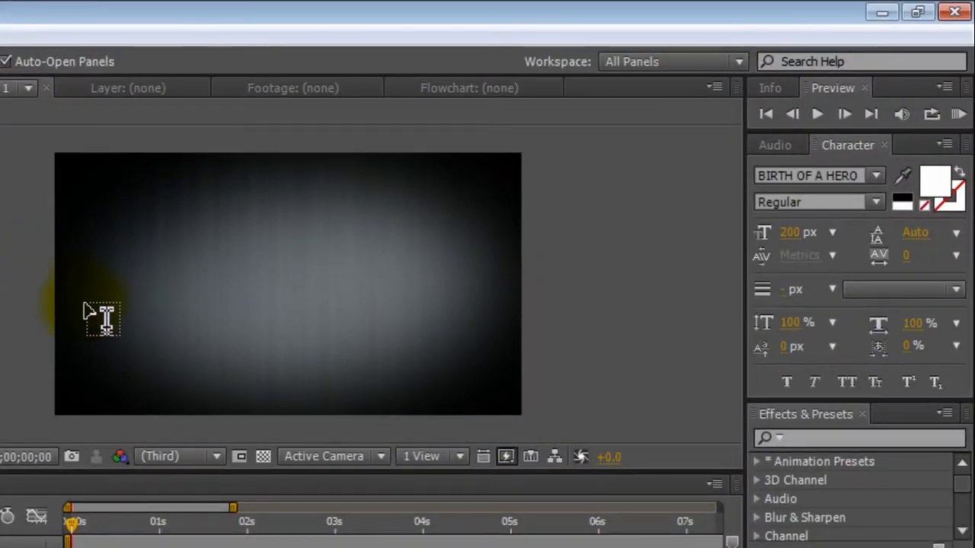
- Add the title text "SuperTuTdude" to the composition and nudge it to the middle of the frame
left_click(106, 312)
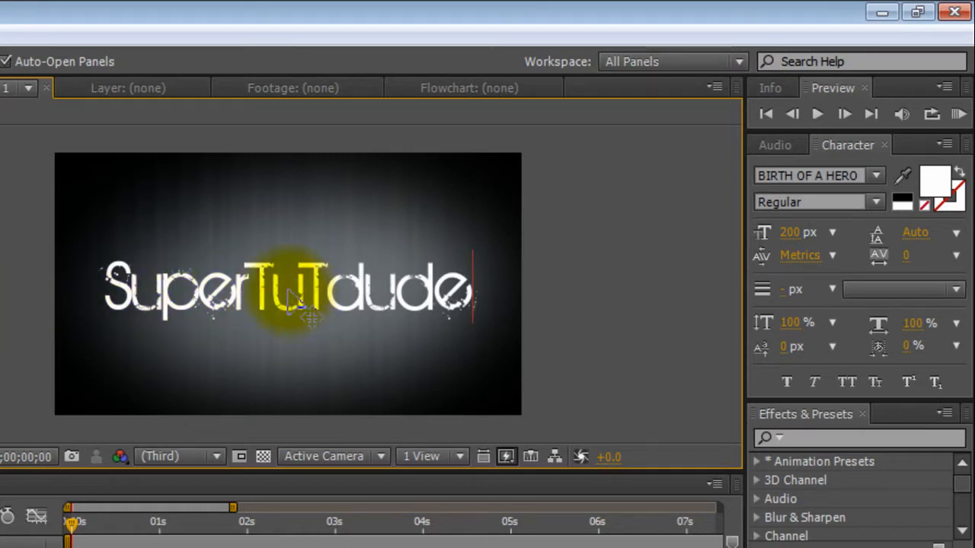
left_click_drag(289, 293, 294, 299)
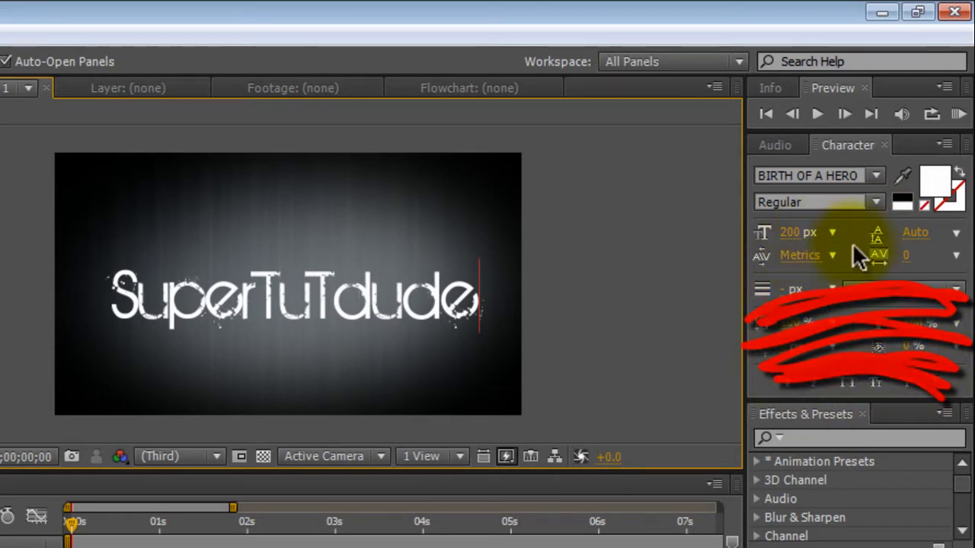
- Review the title's font size and fill colour settings without changing them
left_click(788, 231)
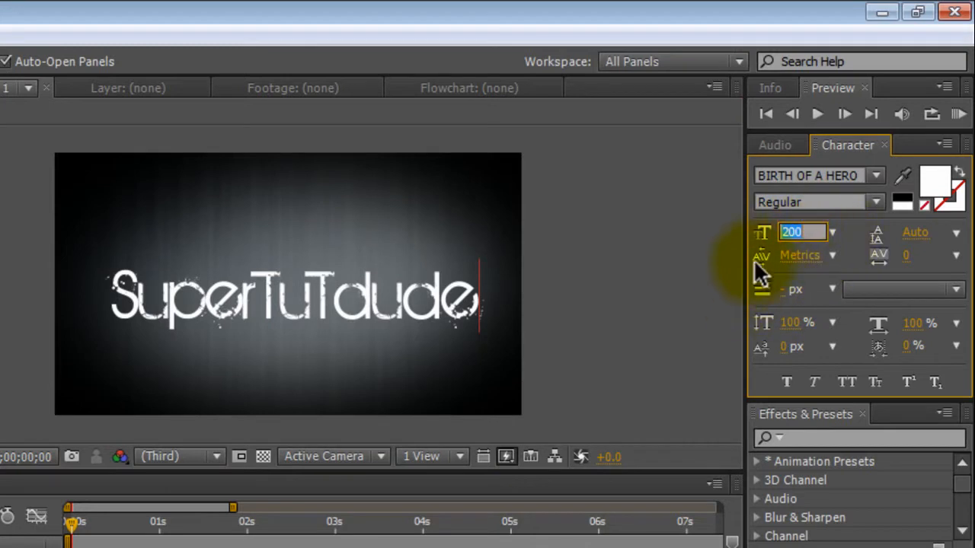
left_click(695, 294)
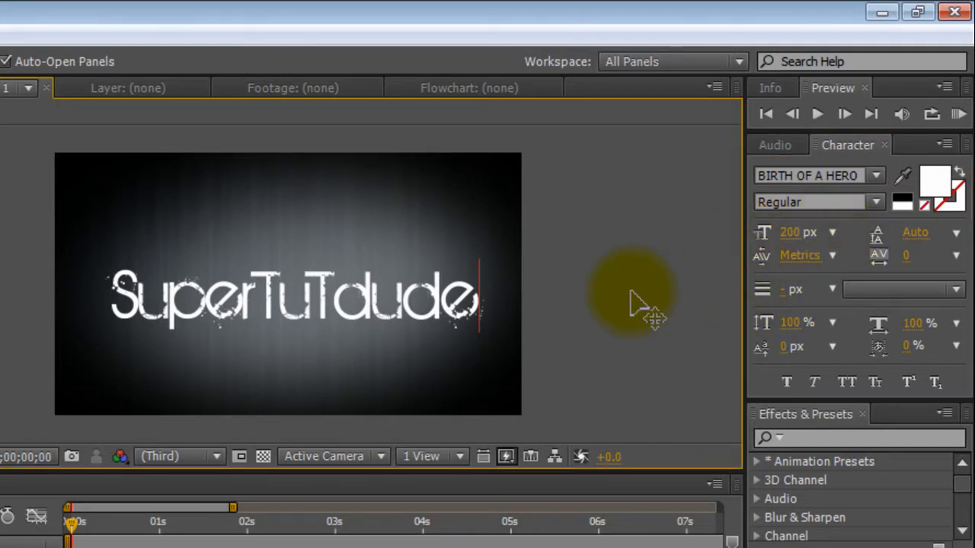
left_click(936, 185)
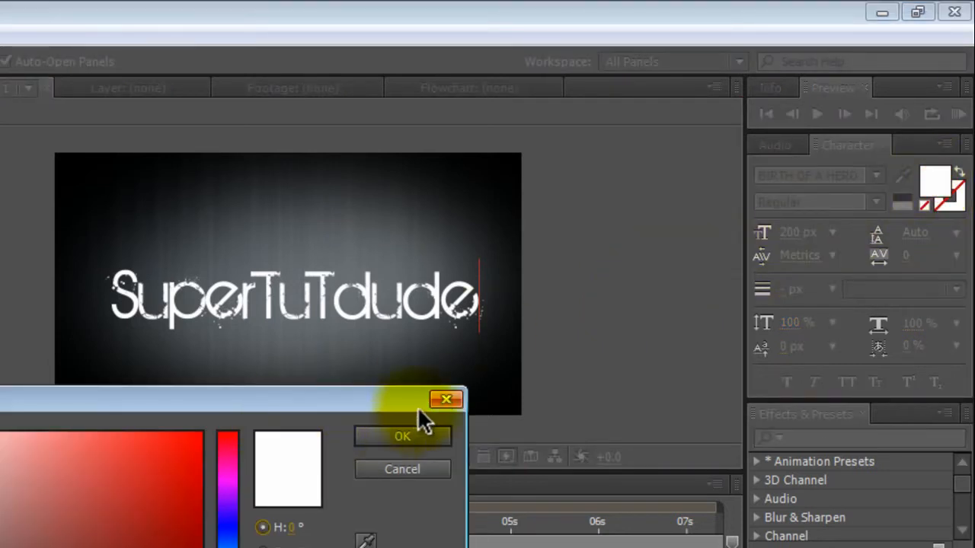
left_click(402, 437)
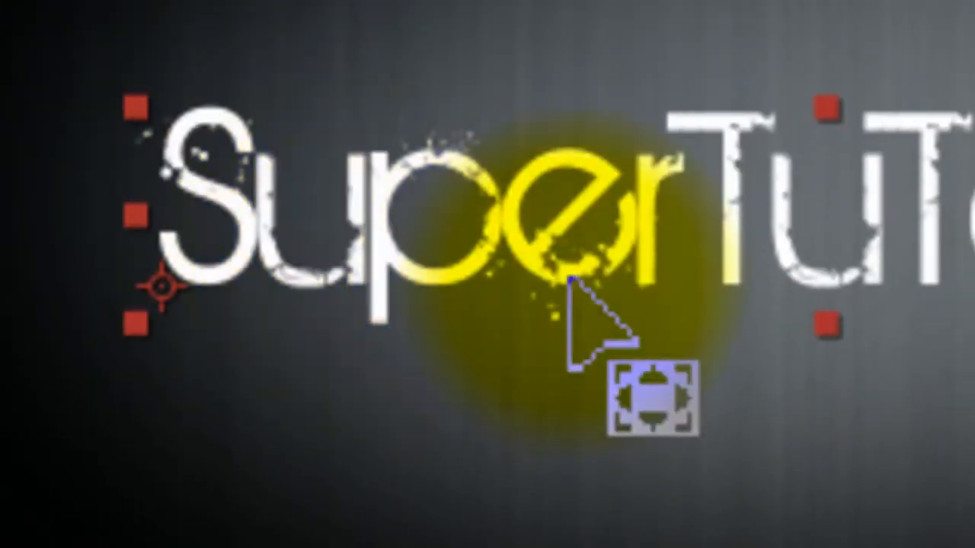
- Move the anchor point of the SuperTuTdude text to its centre and make the layer 3D
left_click_drag(171, 293, 663, 403)
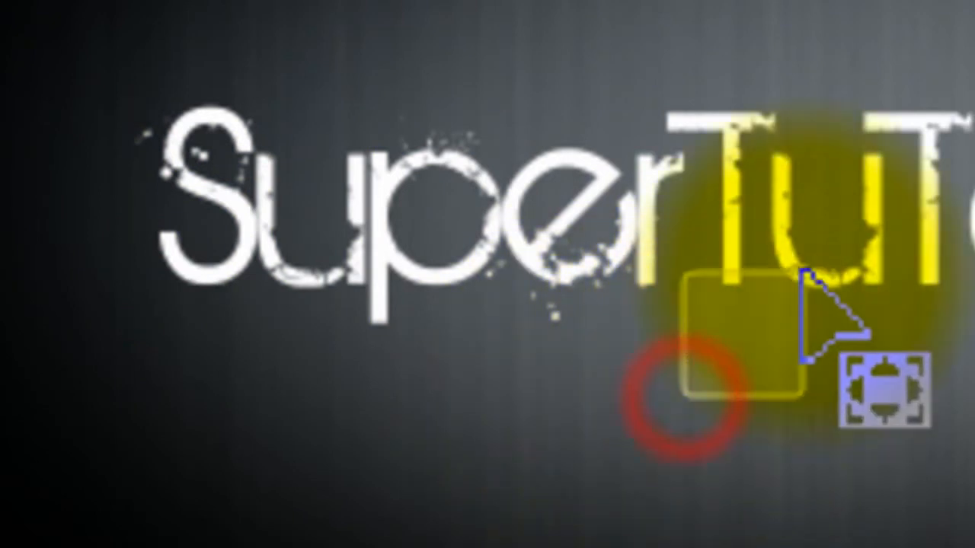
left_click_drag(661, 402, 810, 196)
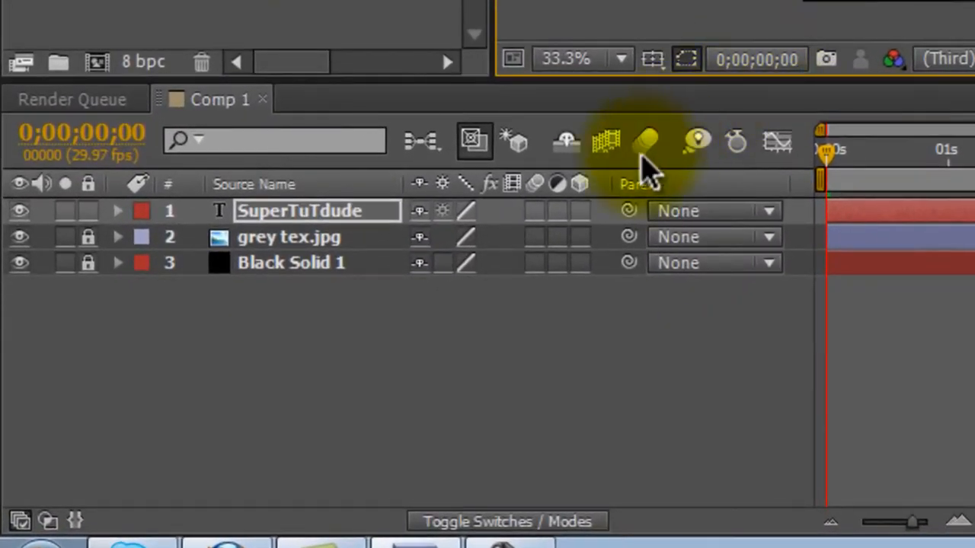
left_click(273, 368)
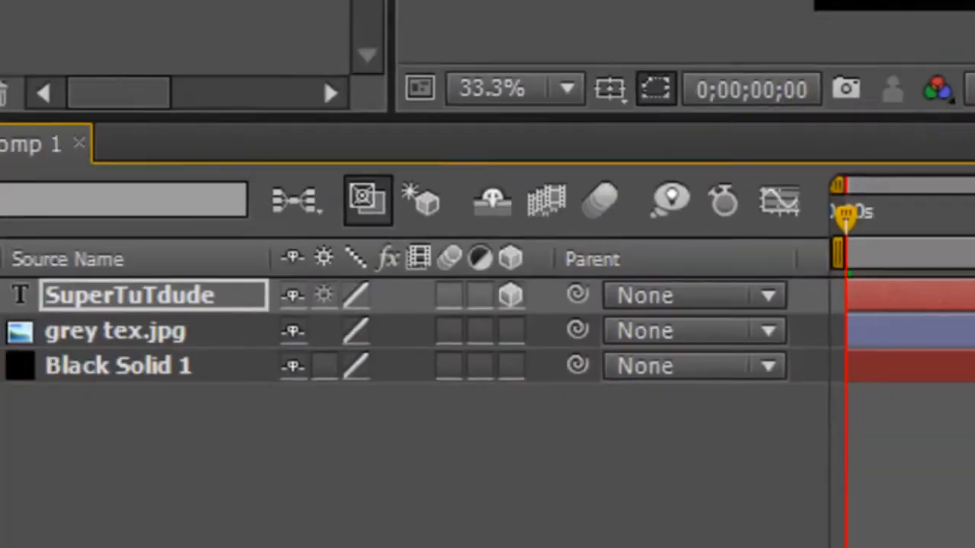
- Keyframe the title's Anchor Point and Position at 0;00;00;00, with the Z position set to -1839
left_click(145, 169)
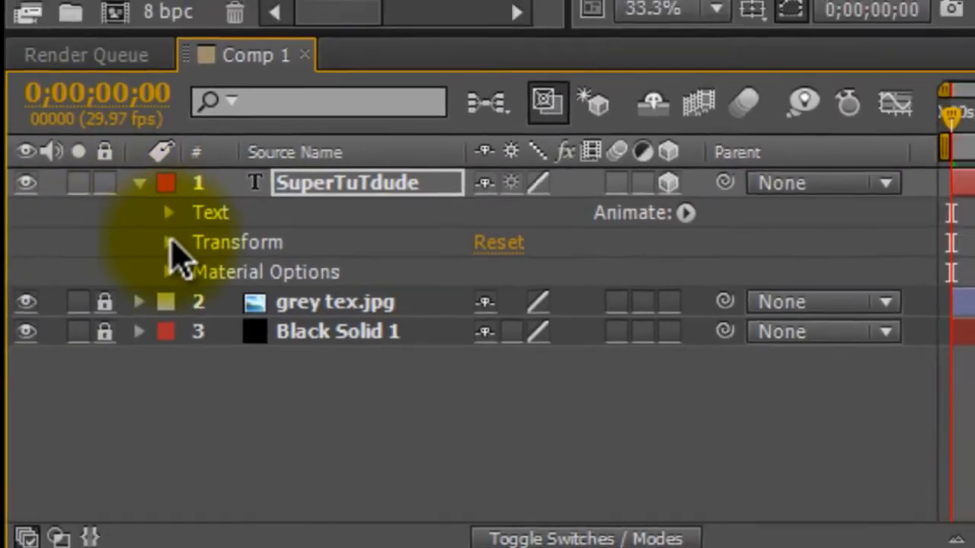
left_click(176, 230)
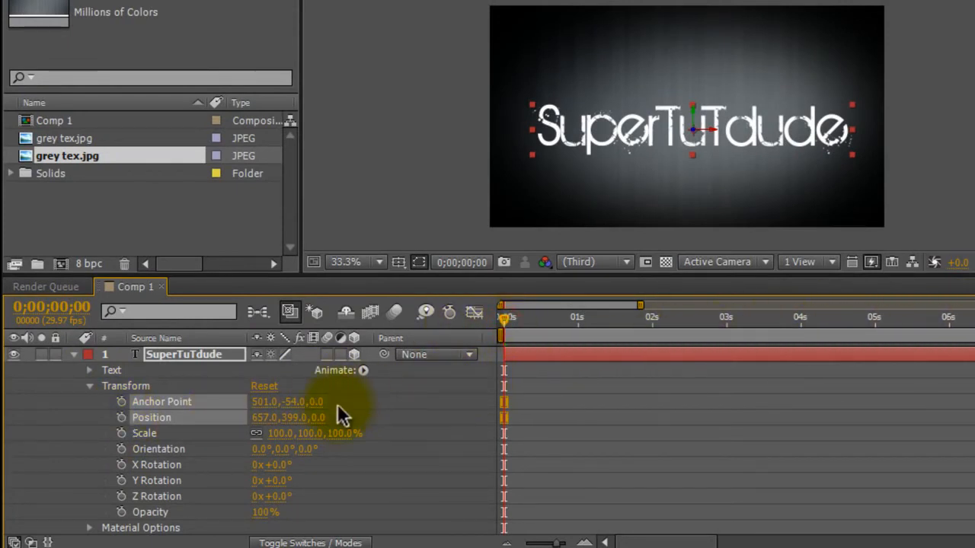
left_click(122, 418)
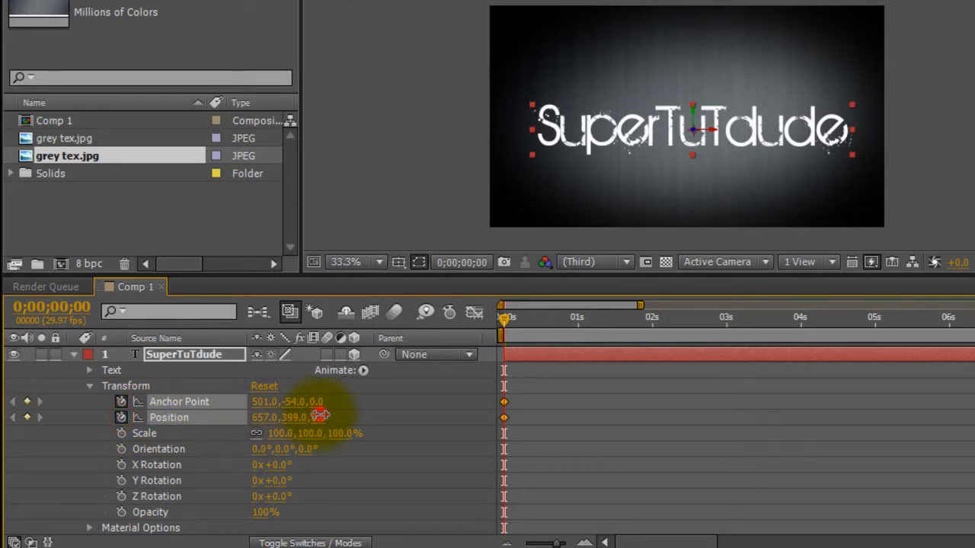
left_click_drag(319, 416, 39, 457)
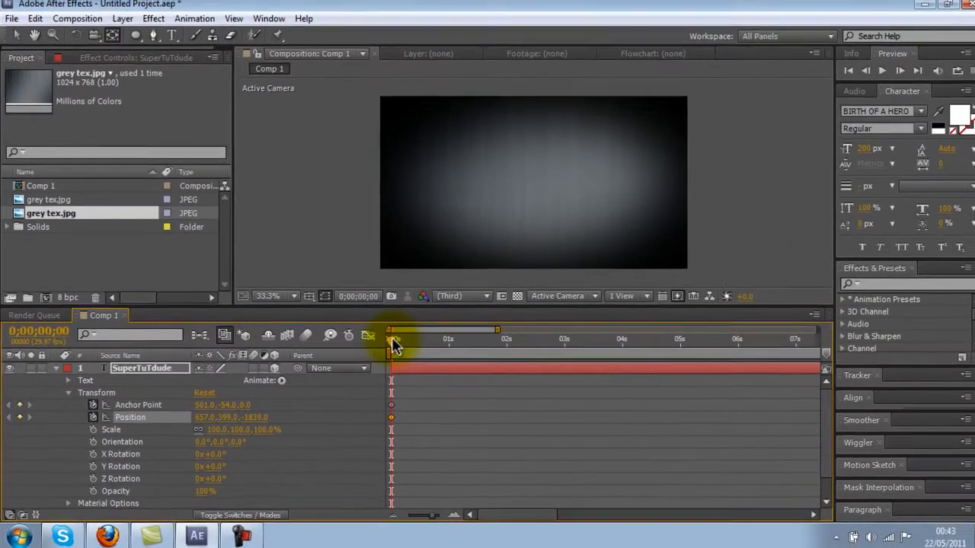
- Set the title's Z position to 0 at 0;00;00;15 as a second Position keyframe
left_click_drag(504, 319, 527, 322)
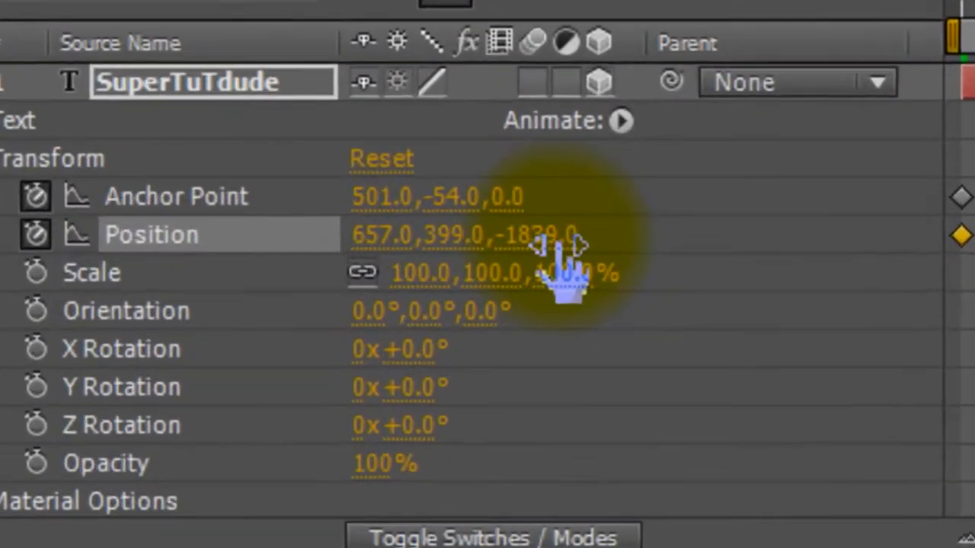
left_click(555, 238)
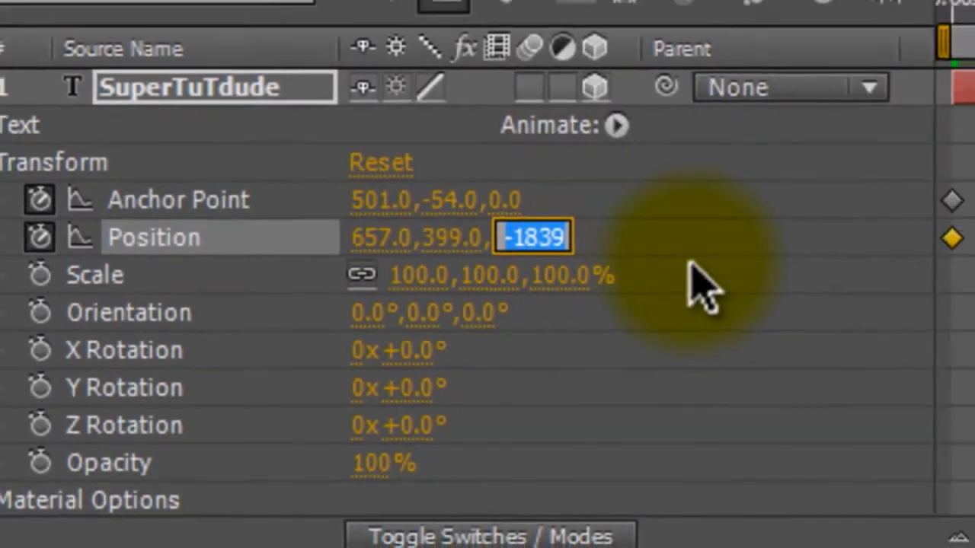
type("0")
key("Return")
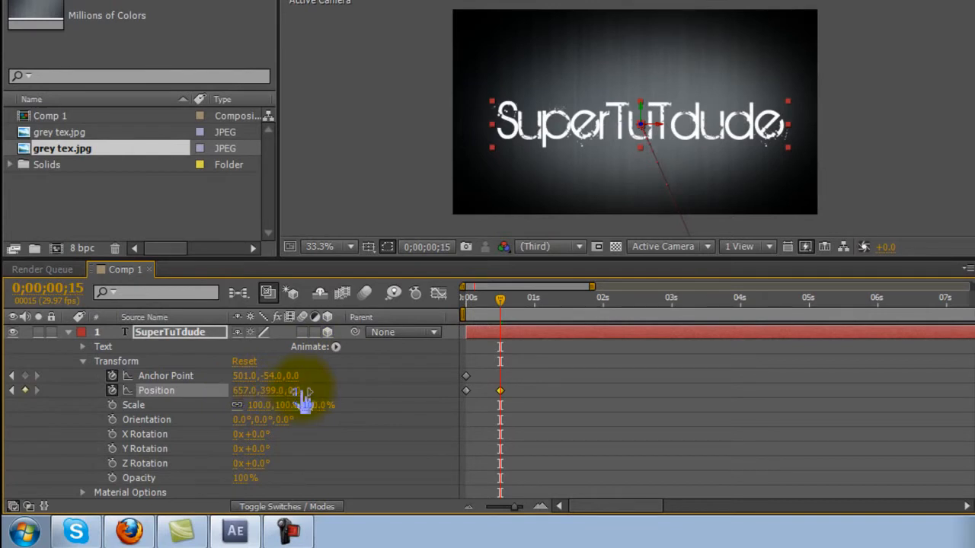
- Add Position keyframes to the title with Z at 1033 at 0;00;01;15 and 1569 at 0;00;02;14
left_click_drag(500, 304, 568, 305)
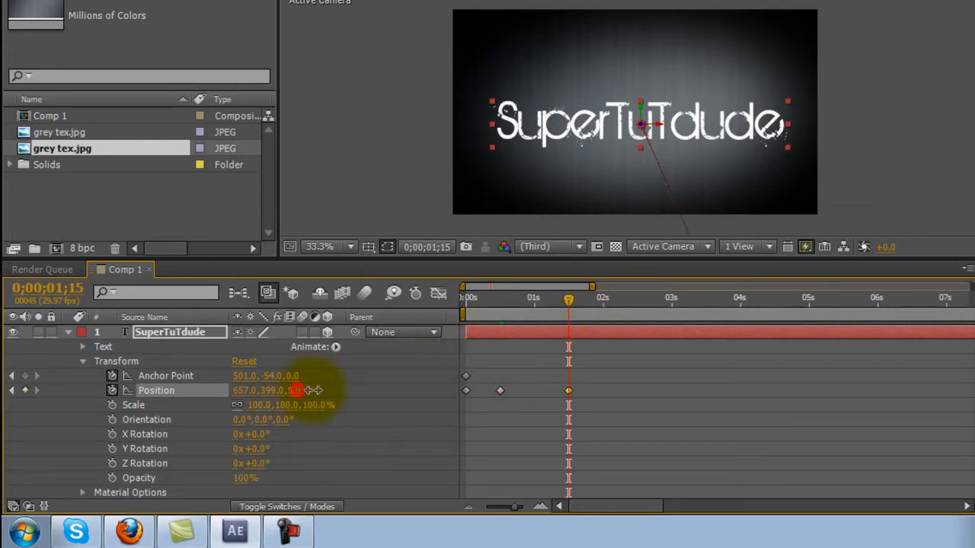
left_click_drag(312, 389, 974, 381)
left_click_drag(569, 302, 642, 309)
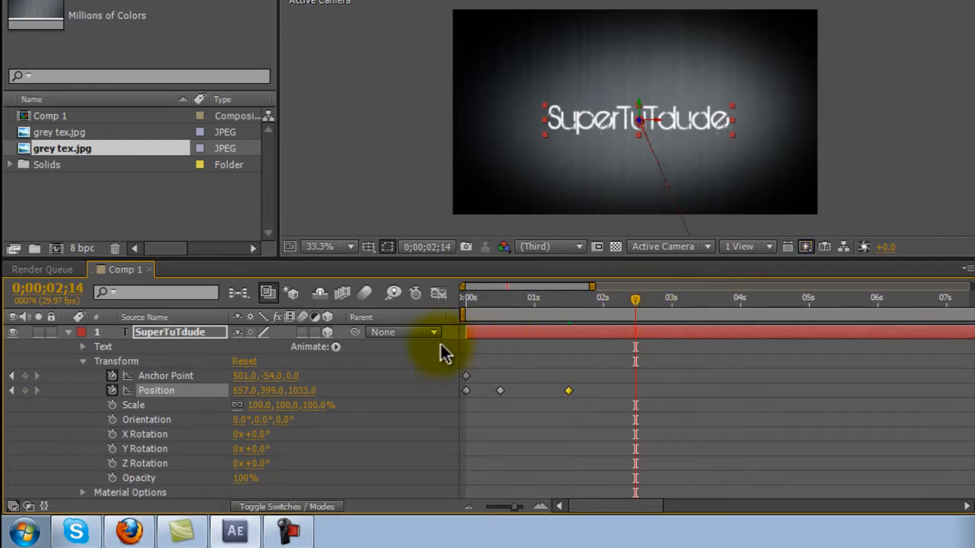
left_click_drag(305, 390, 732, 360)
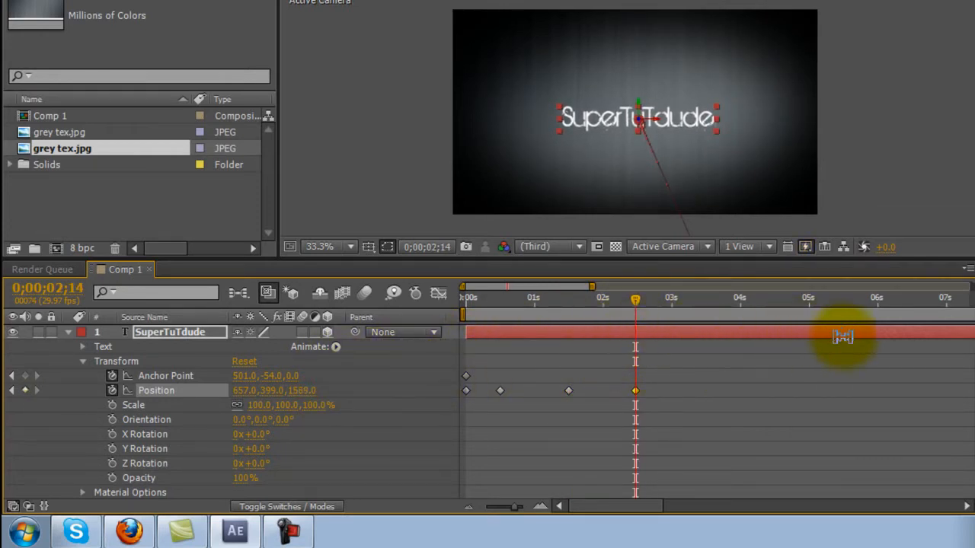
- Add an Opacity keyframe of 100% to the title at 0;00;01;15, in line with the third Position keyframe
scroll(973, 373, "down", 2)
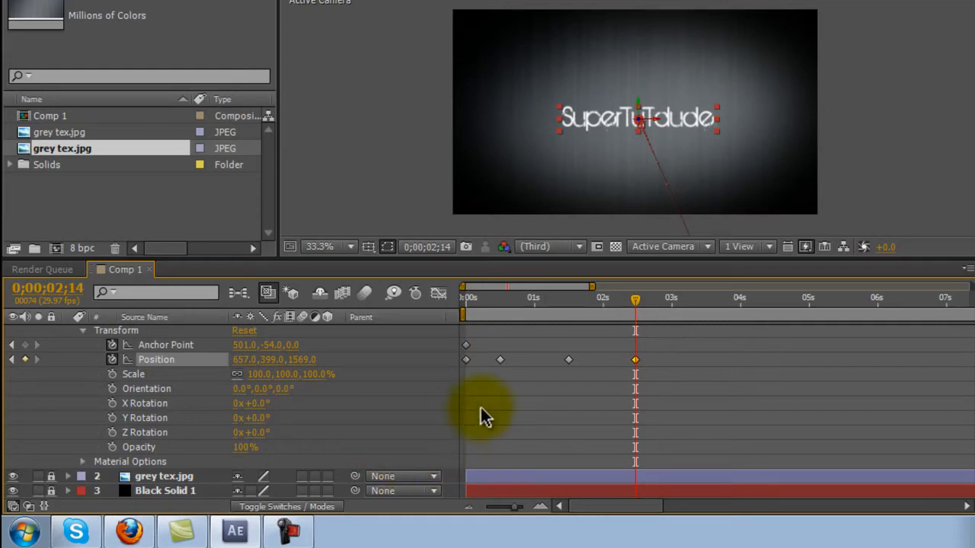
left_click(569, 300)
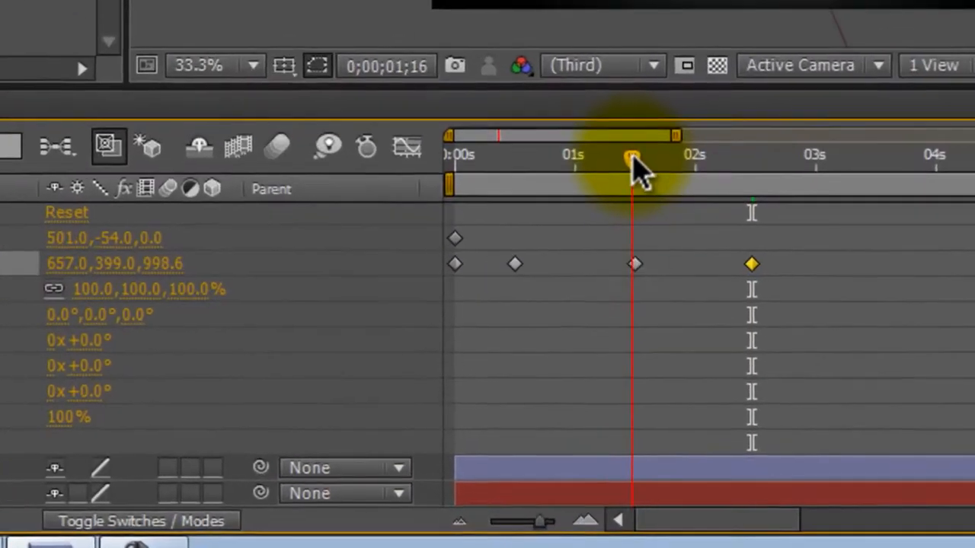
left_click_drag(635, 151, 638, 155)
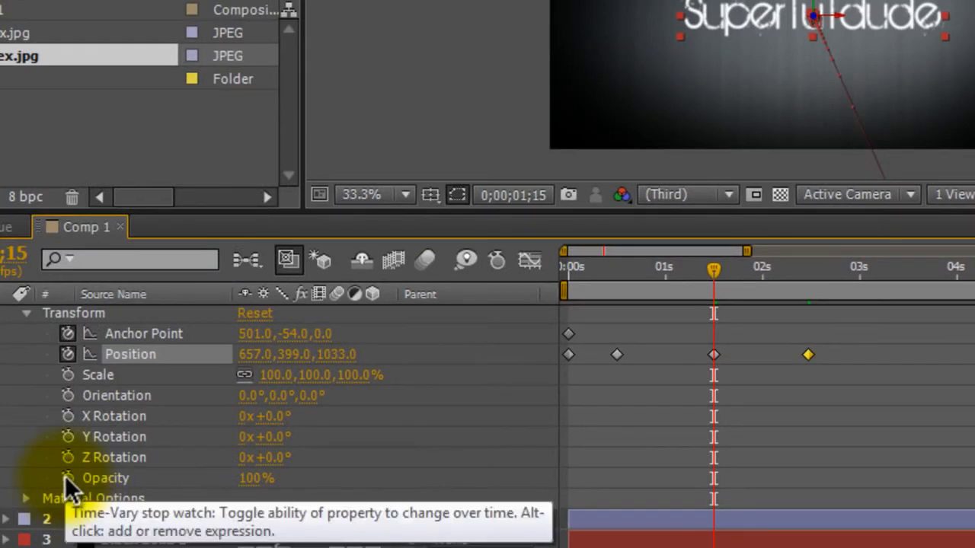
left_click(66, 477)
- Set the title's Opacity to 0% at 0;00;02;14 so it fades out with the last Position keyframe
left_click(617, 355)
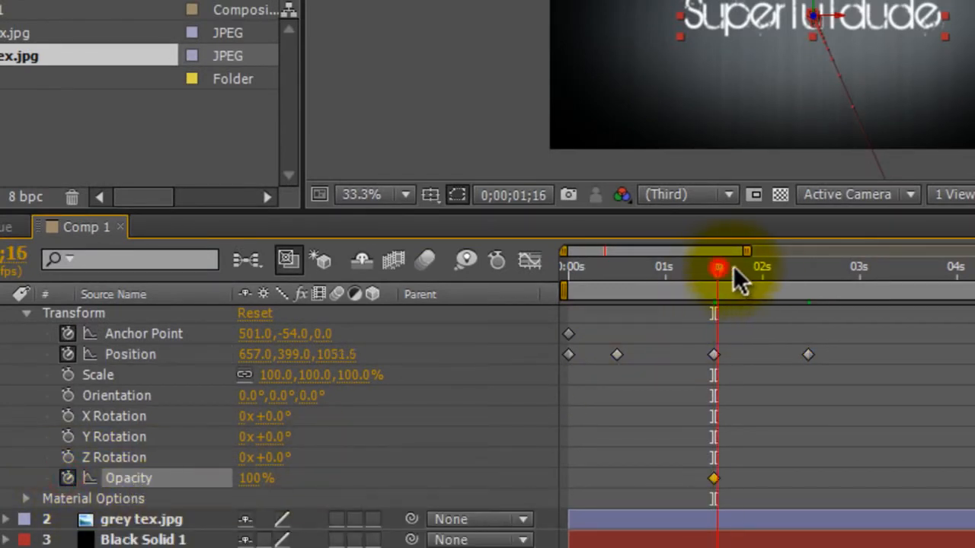
left_click_drag(733, 266, 811, 265)
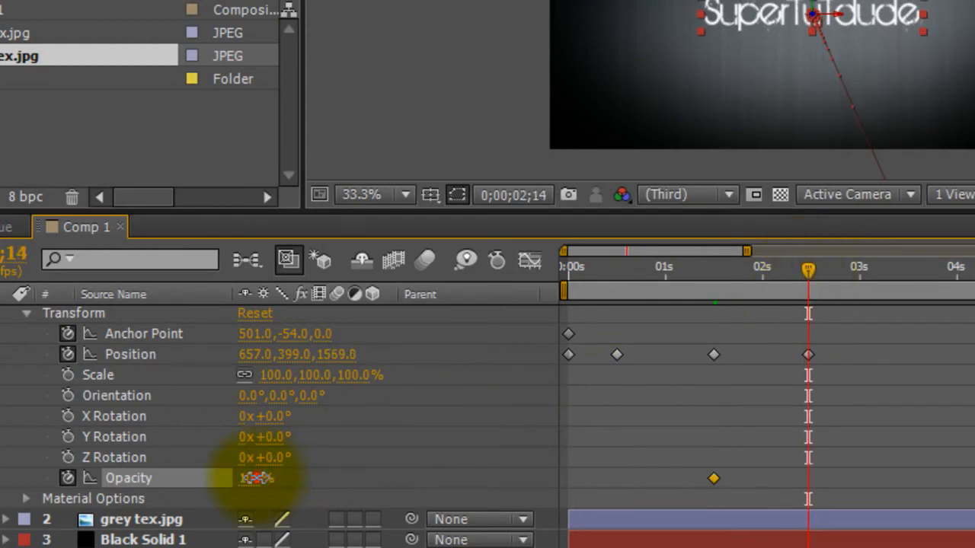
left_click(257, 477)
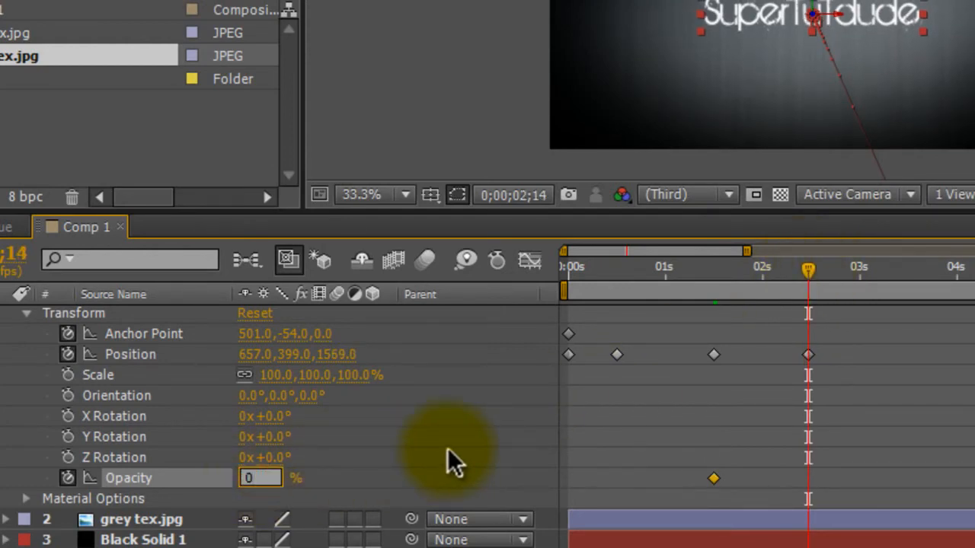
type("0")
key("Return")
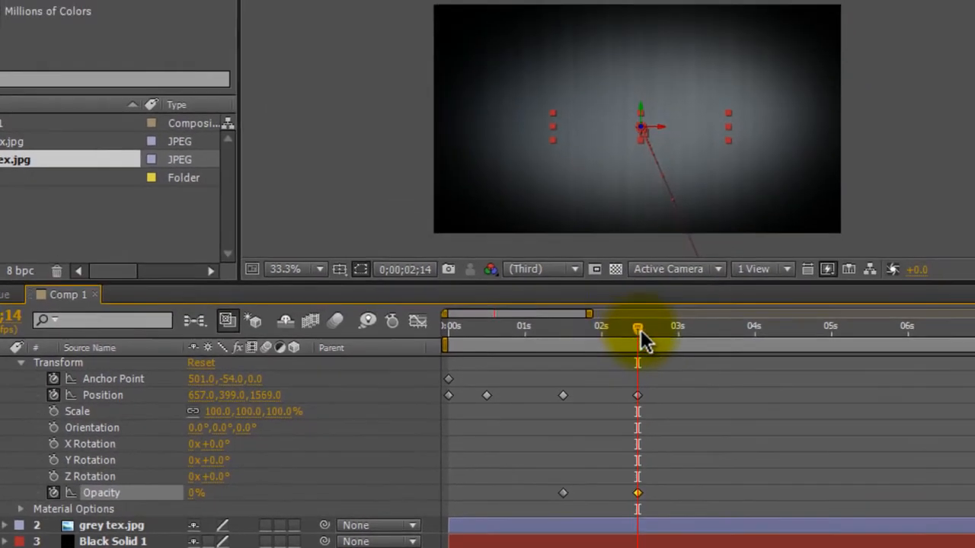
- Preview the title animation from about the one-second mark
left_click_drag(638, 330, 523, 331)
key("space")
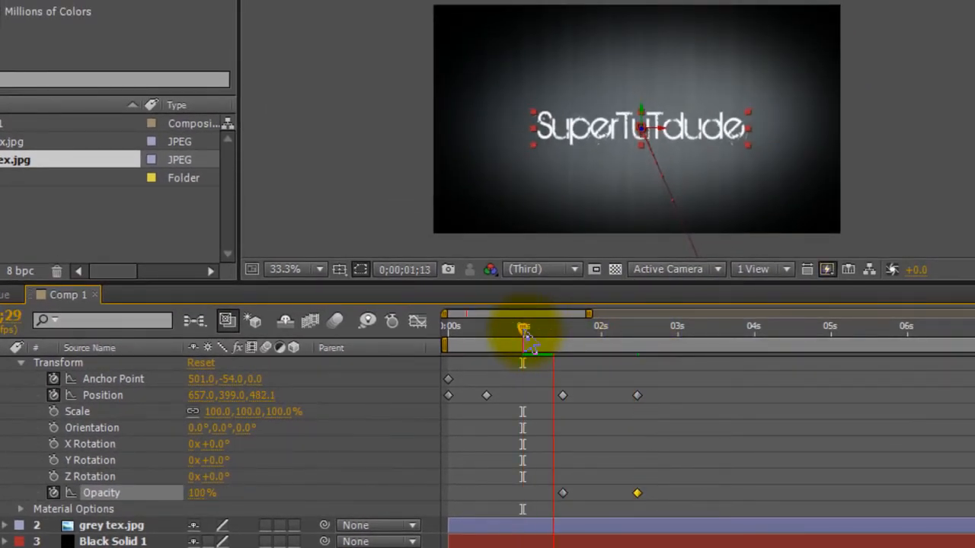
key("space")
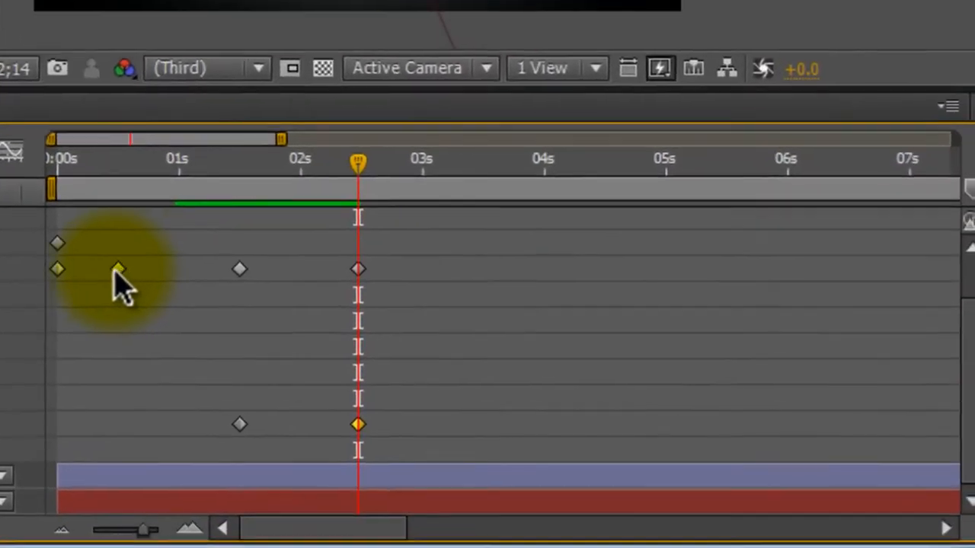
- Set the Spatial Interpolation of the title's Position keyframe at 0;00;00;15 to Linear
left_click(486, 395)
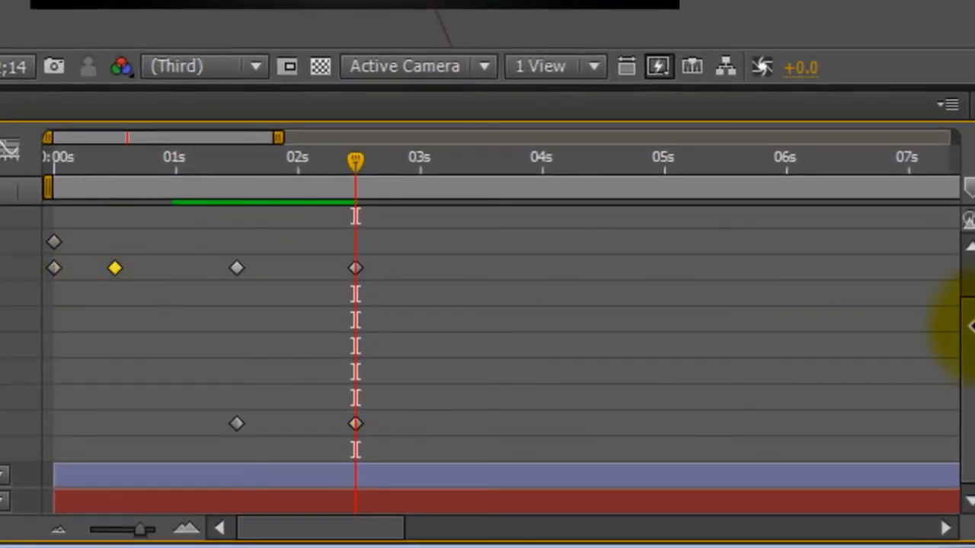
left_click_drag(971, 334, 970, 268)
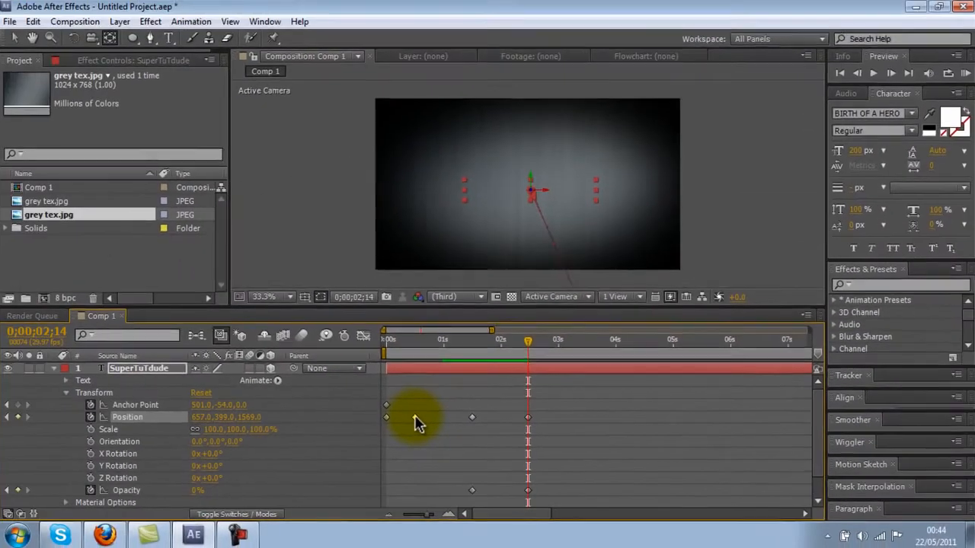
right_click(416, 423)
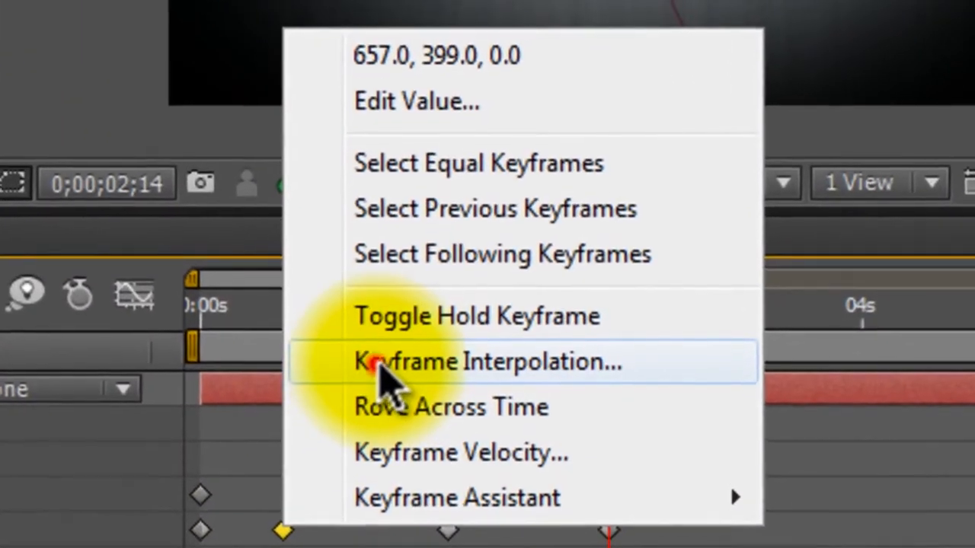
left_click(378, 367)
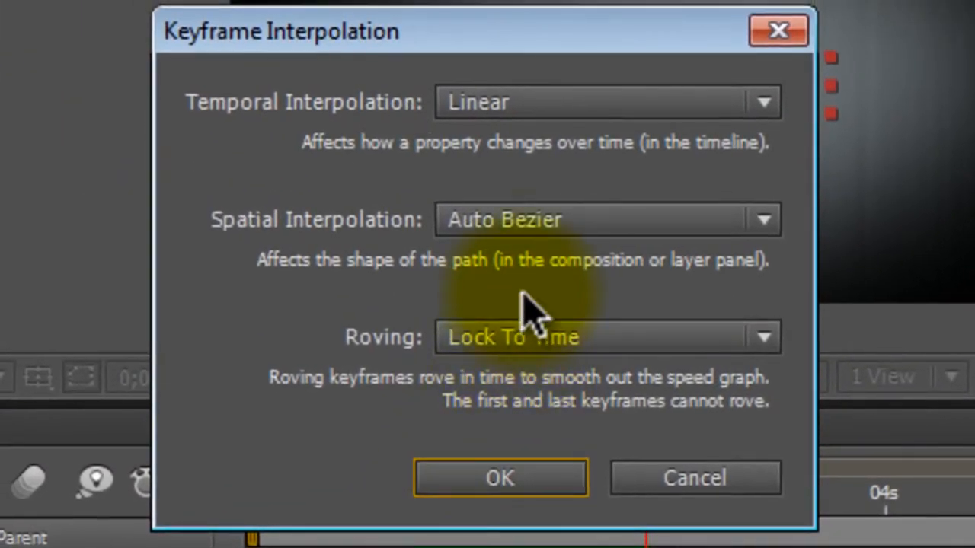
left_click(516, 221)
left_click(534, 325)
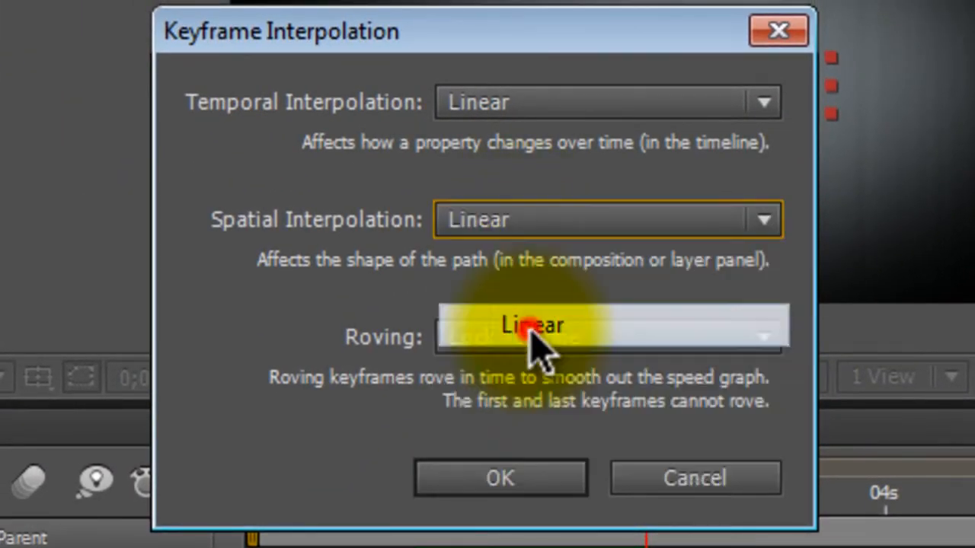
left_click(500, 479)
- Change the third Position keyframe, at 0;00;01;15, to Linear Spatial Interpolation
right_click(491, 547)
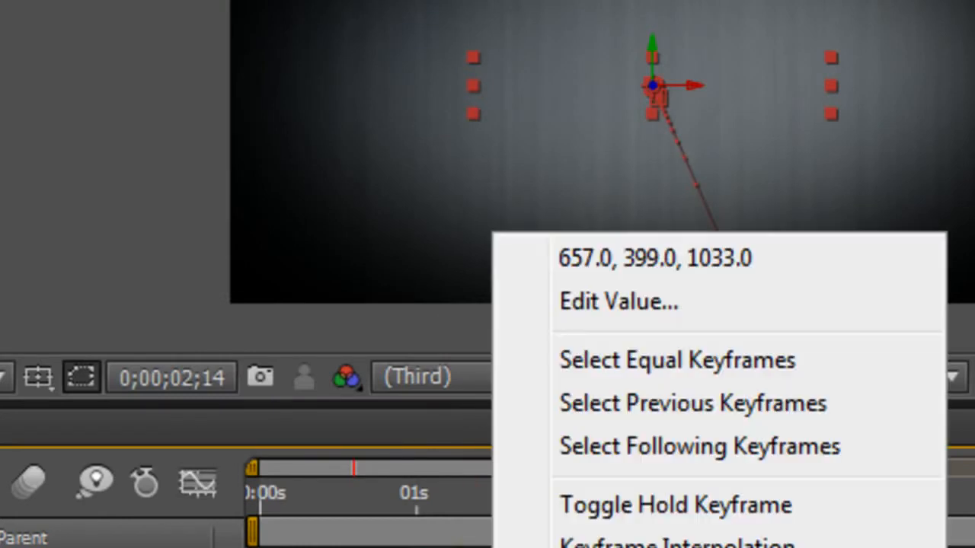
left_click(618, 541)
left_click(544, 221)
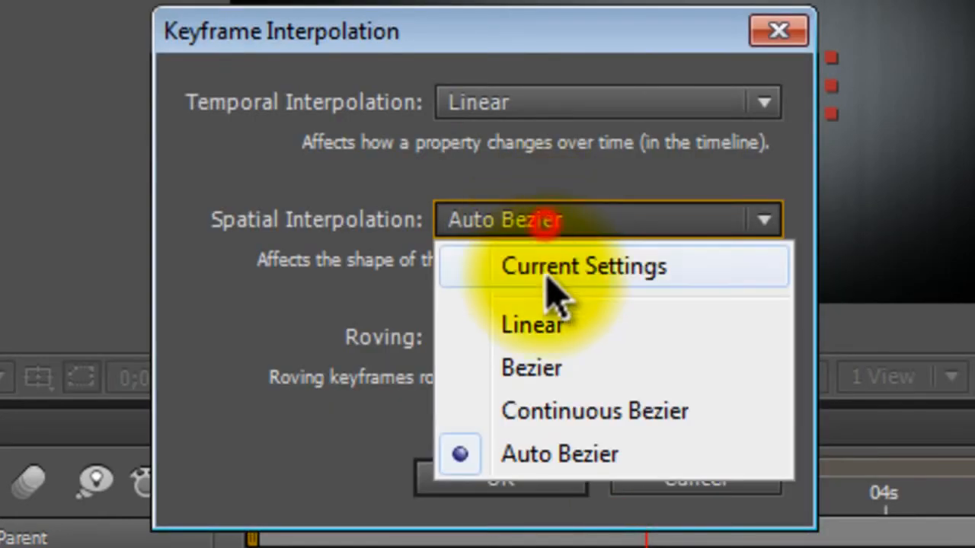
left_click(551, 323)
left_click(519, 478)
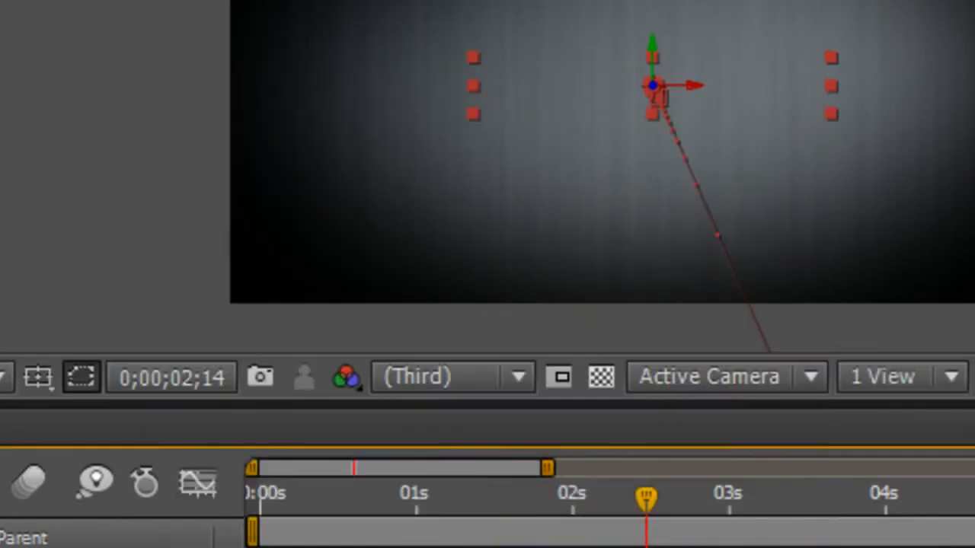
- Apply Linear Spatial Interpolation to the last Position keyframe, at 0;00;02;14
right_click(649, 537)
left_click(742, 543)
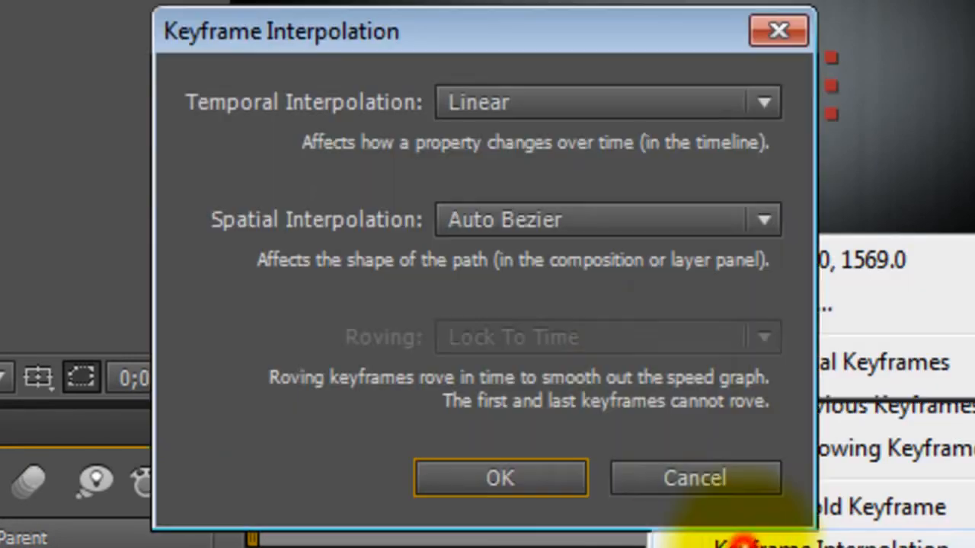
left_click(484, 222)
left_click(516, 335)
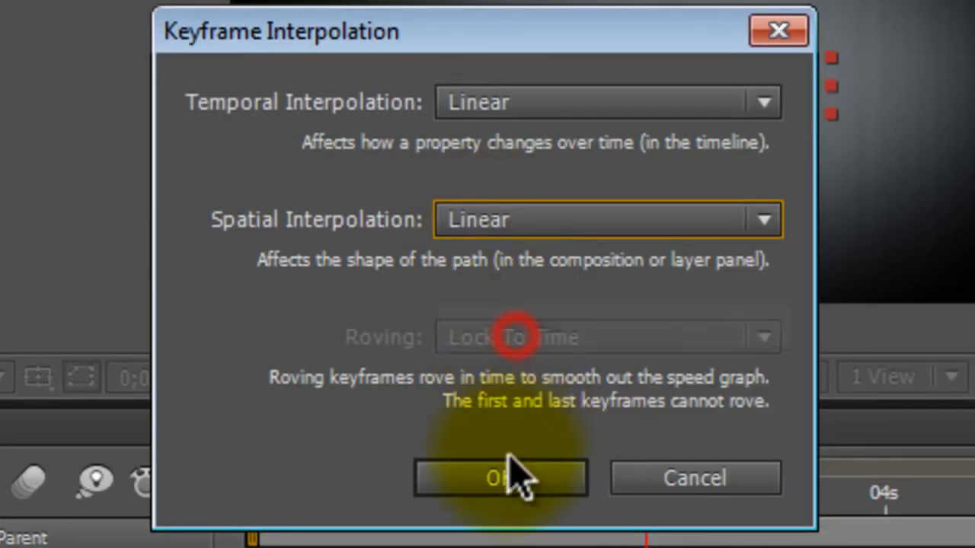
left_click(511, 476)
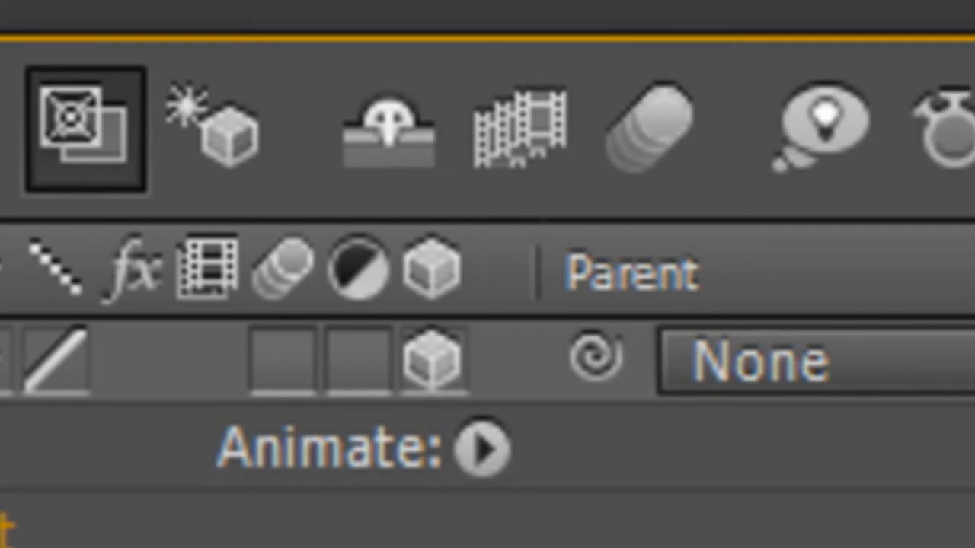
- Enable motion blur for the SuperTuTdude layer and for the whole composition
left_click(276, 355)
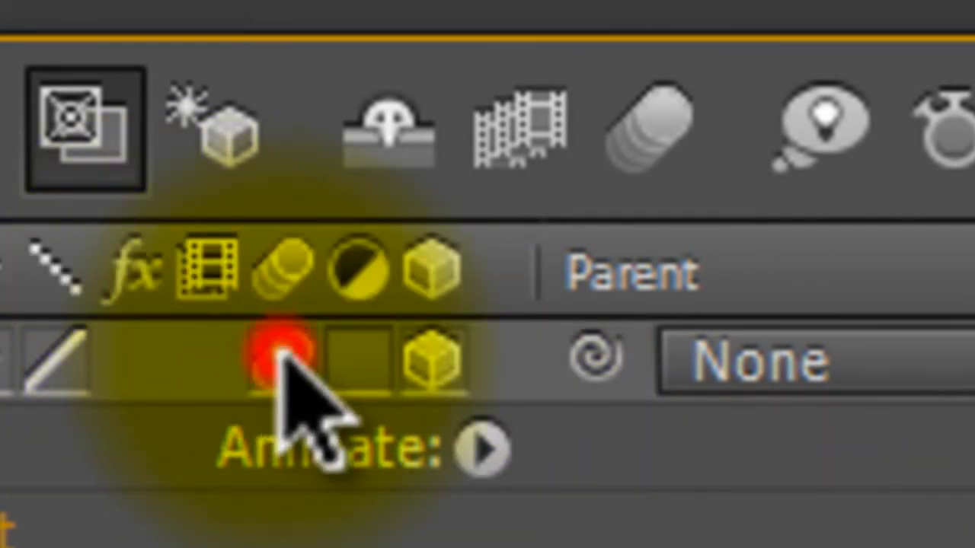
left_click(643, 137)
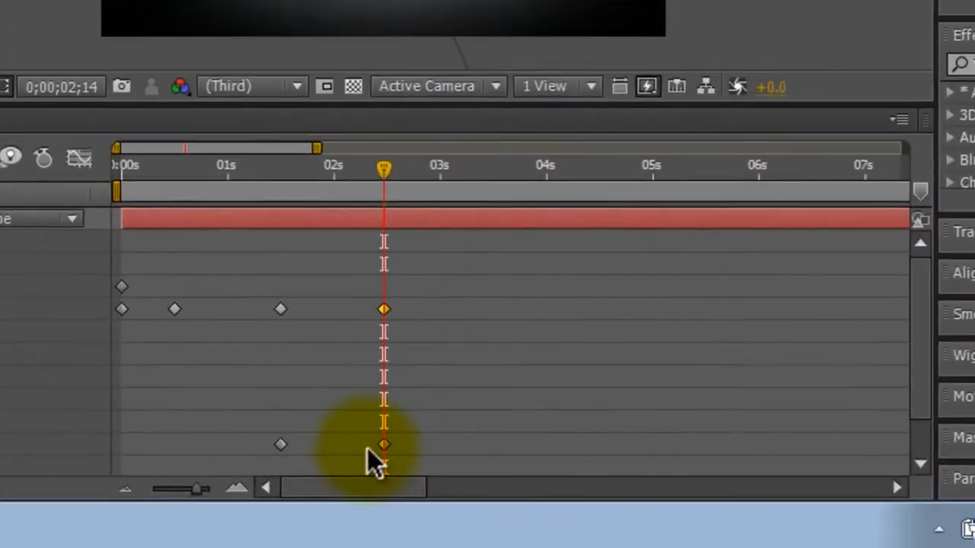
- Trim the end of the SuperTuTdude layer to 0;00;02;14 and preview the title animation from the start
left_click(383, 472)
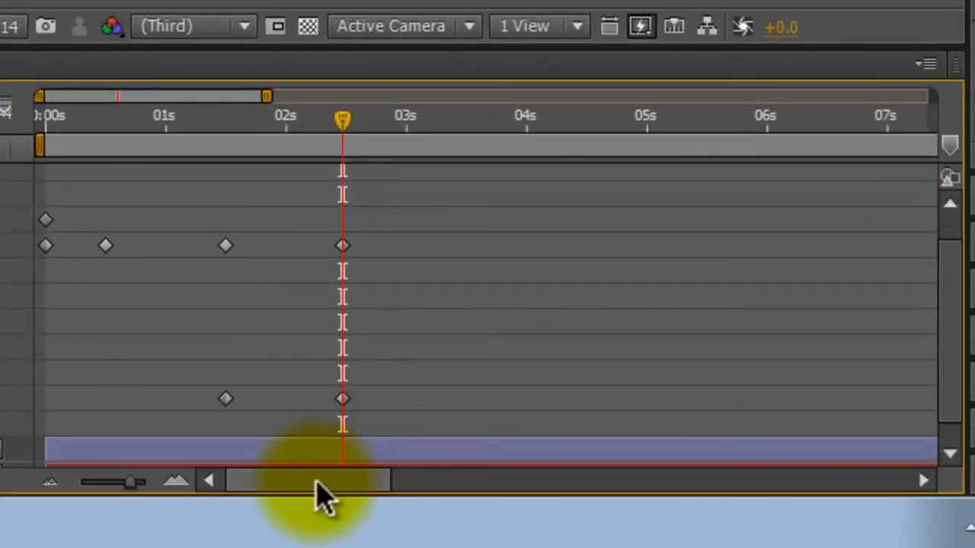
left_click_drag(319, 482, 936, 483)
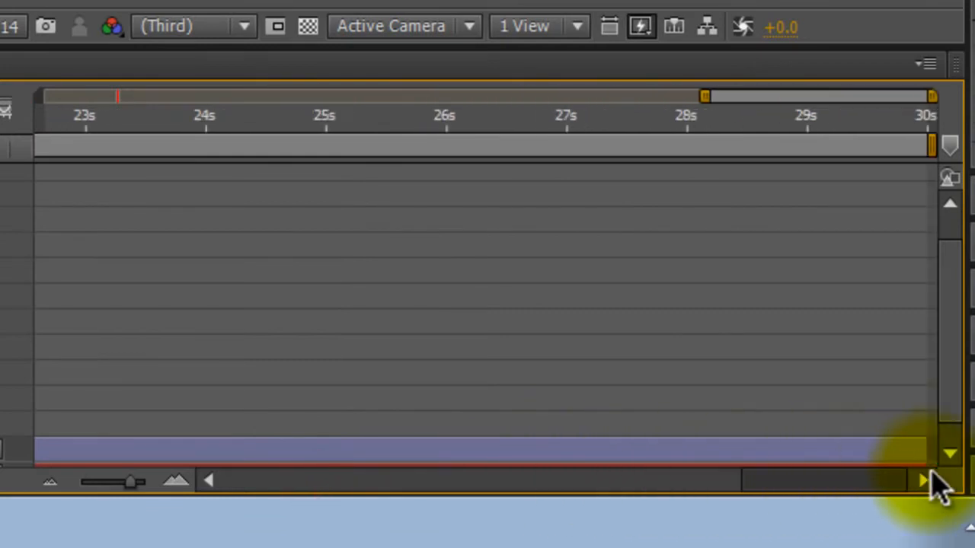
left_click_drag(952, 290, 958, 235)
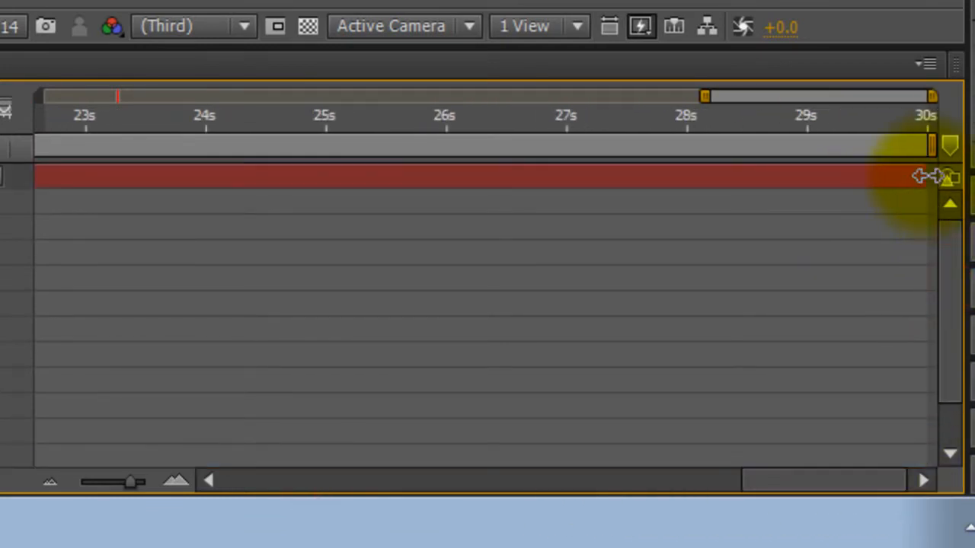
left_click_drag(930, 174, 202, 187)
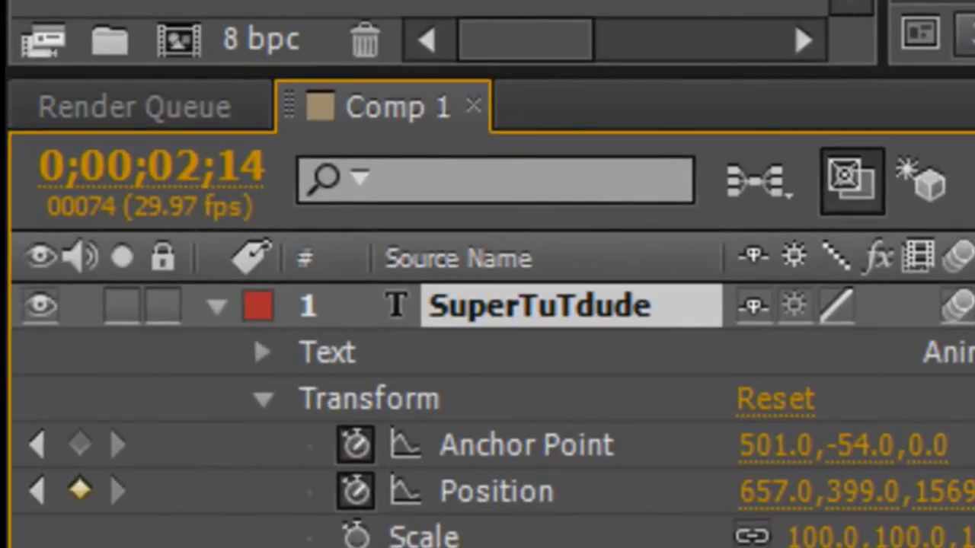
left_click(262, 399)
left_click(216, 306)
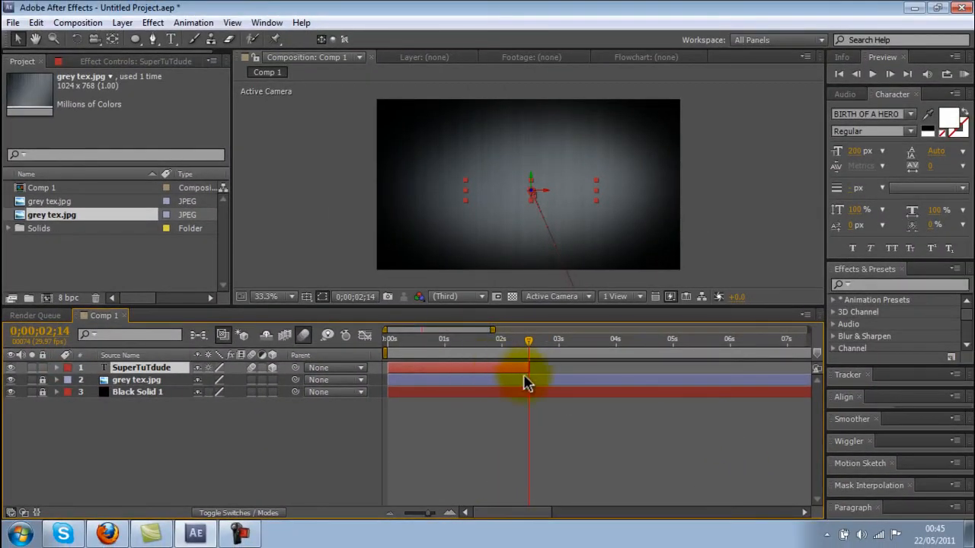
left_click_drag(531, 348, 388, 344)
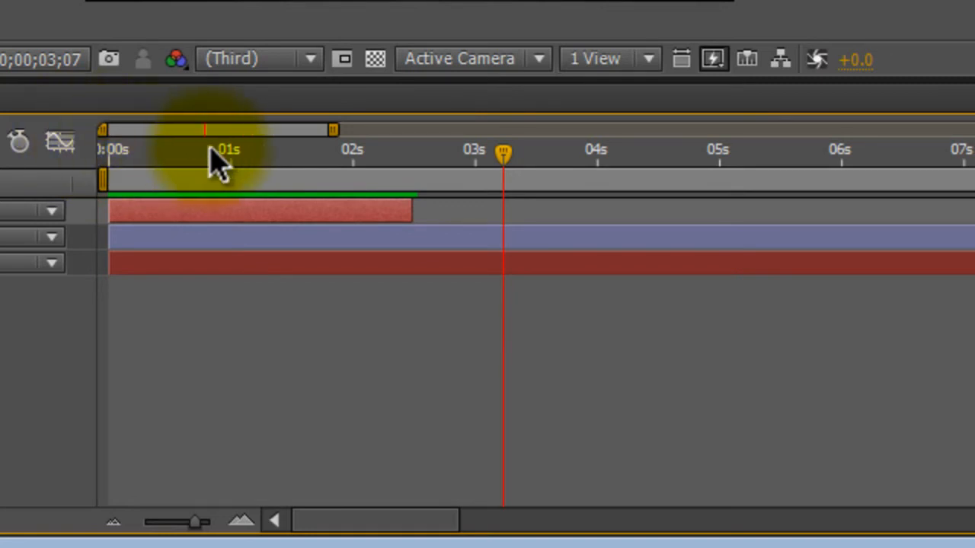
- Duplicate the SuperTuTdude layer and shift the copy to start at about 0;00;02;05, overlapping the original's end
left_click(503, 156)
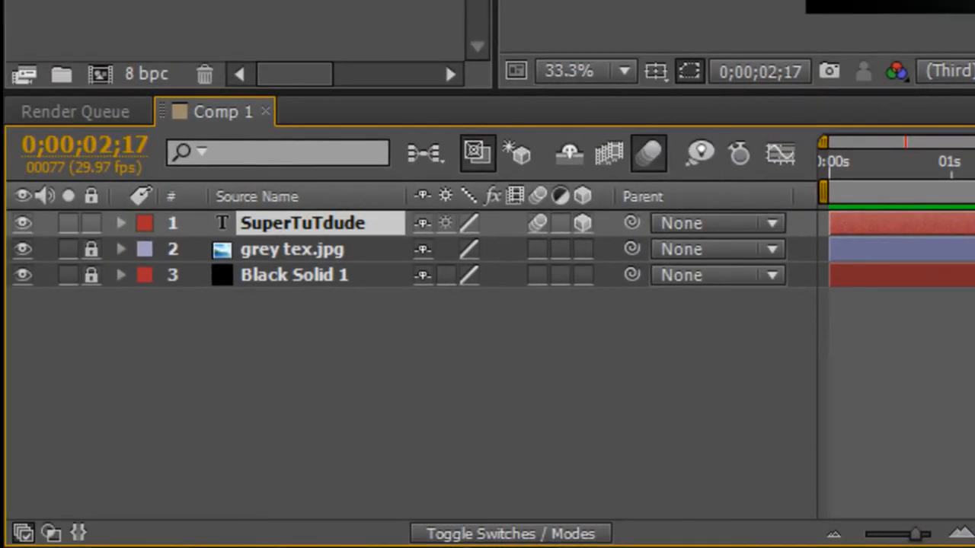
left_click(259, 222)
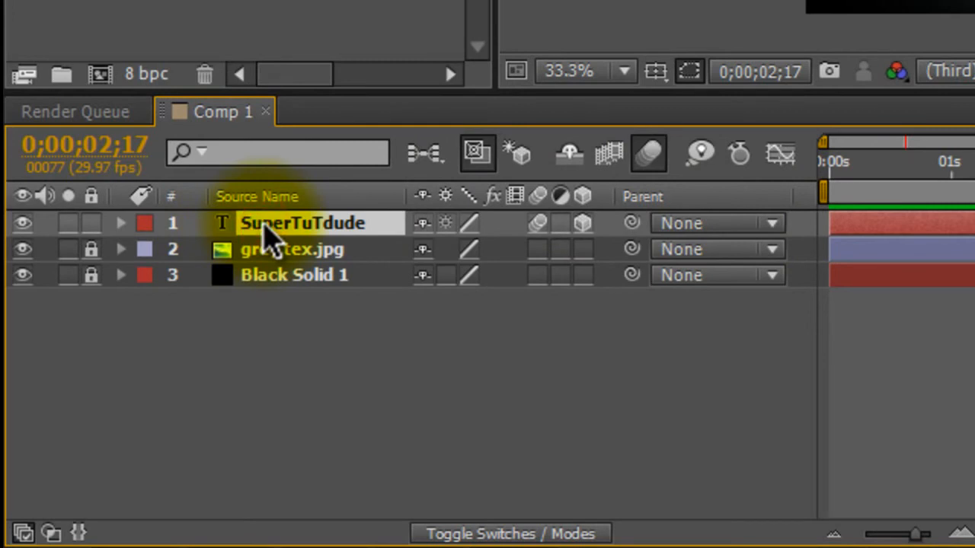
key("ctrl+d")
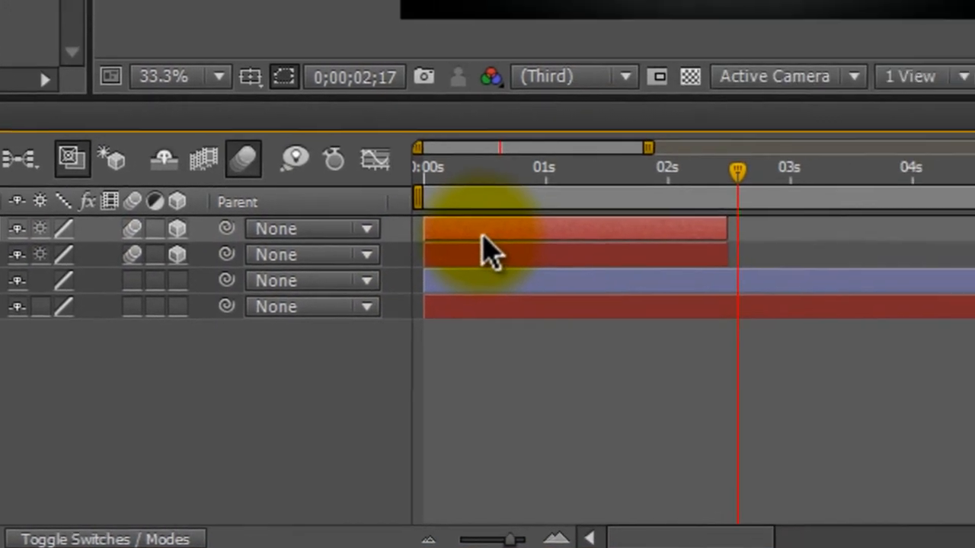
left_click_drag(884, 225, 945, 235)
left_click_drag(395, 228, 607, 229)
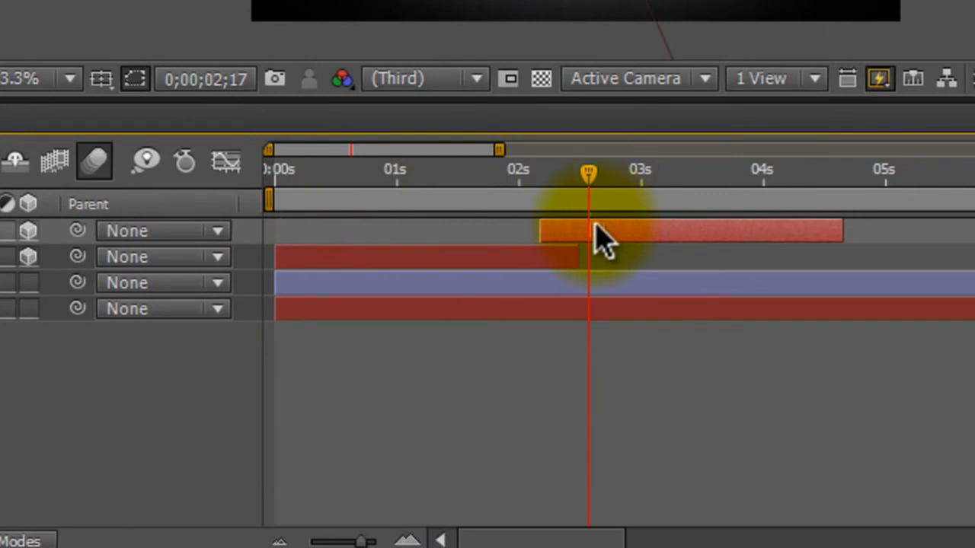
- Preview the transition where the two title layers overlap, around 0;00;02;06
left_click_drag(588, 190, 492, 191)
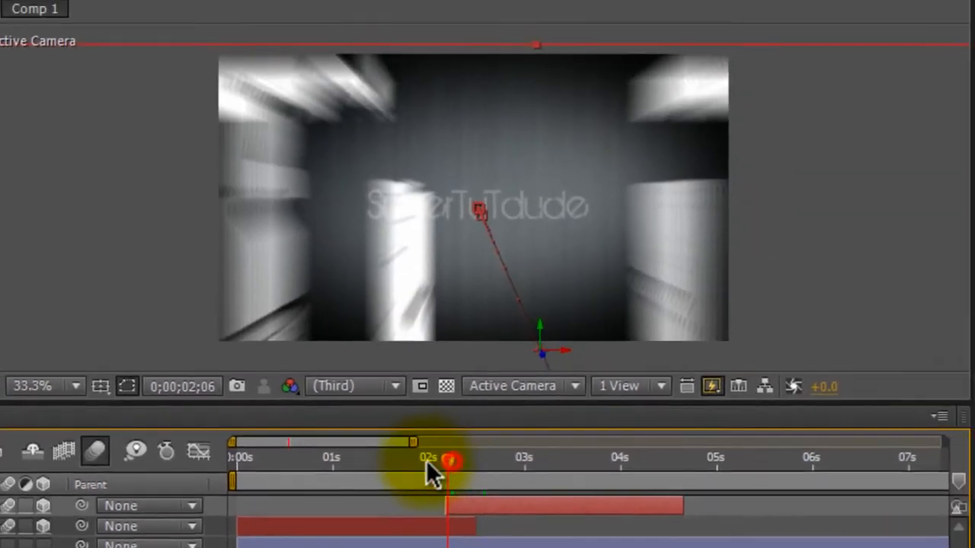
left_click_drag(425, 460, 394, 535)
key("space")
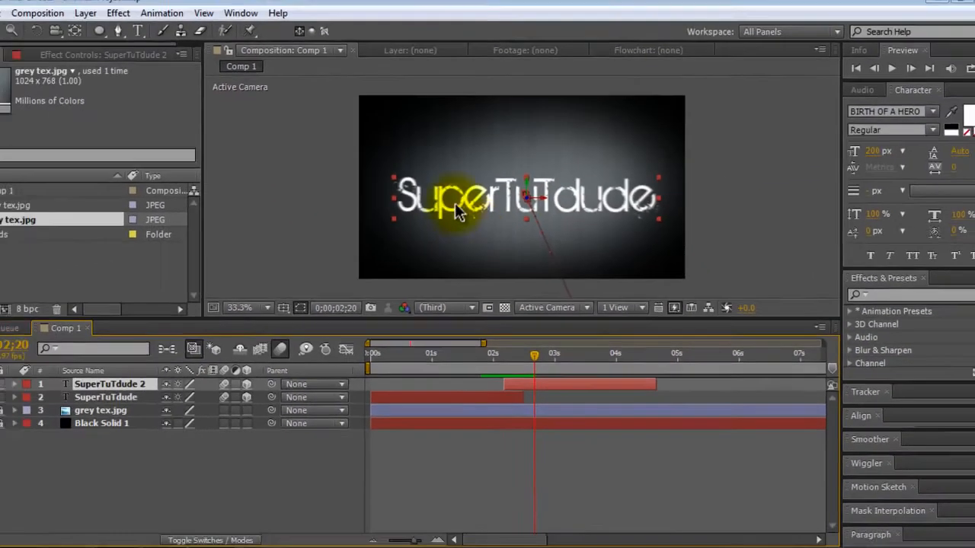
- Replace the duplicated title's text with "Presents" and enable motion blur for that layer
double_click(358, 219)
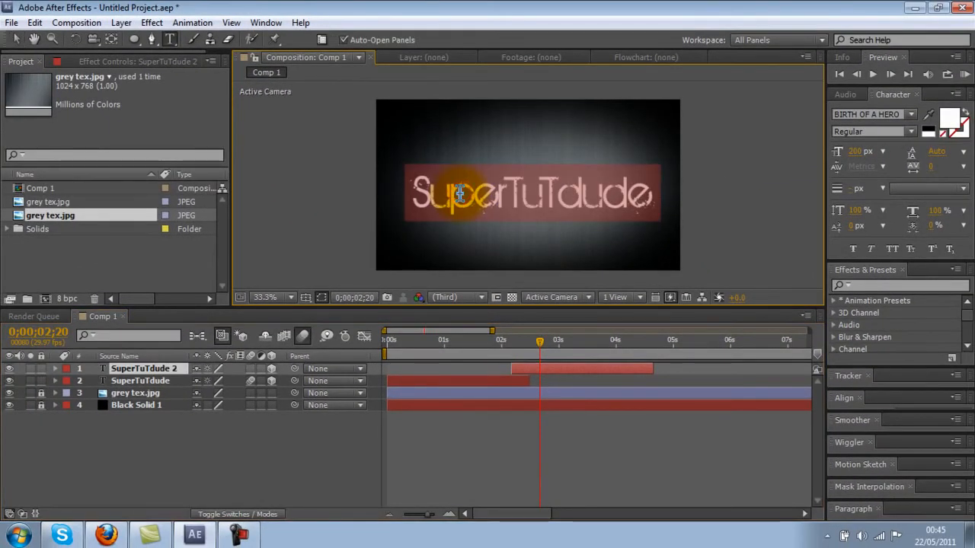
type("Presents")
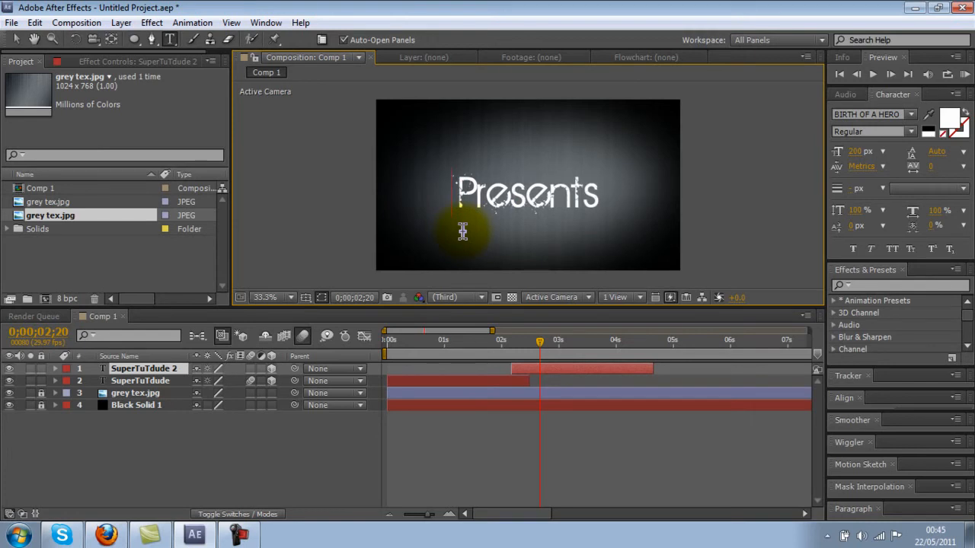
key("BackSpace")
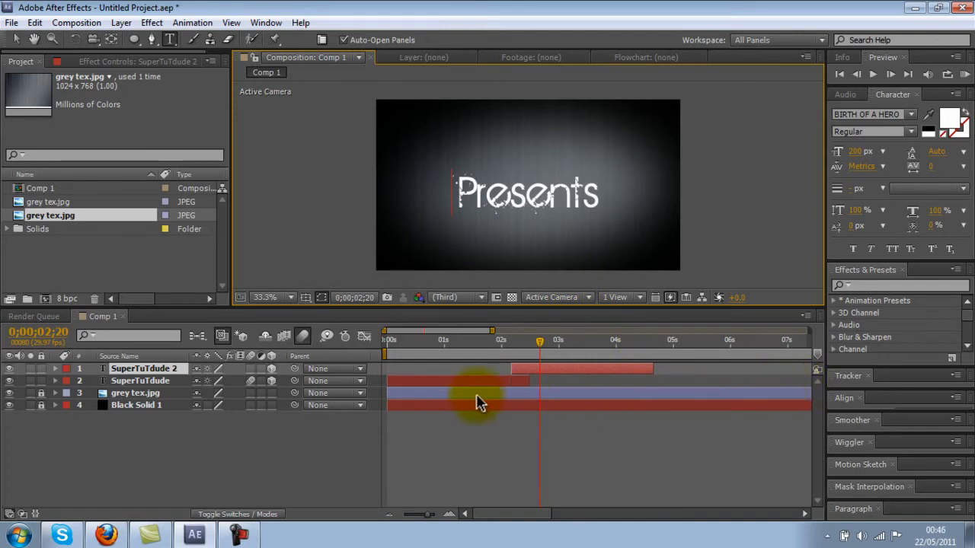
left_click(251, 377)
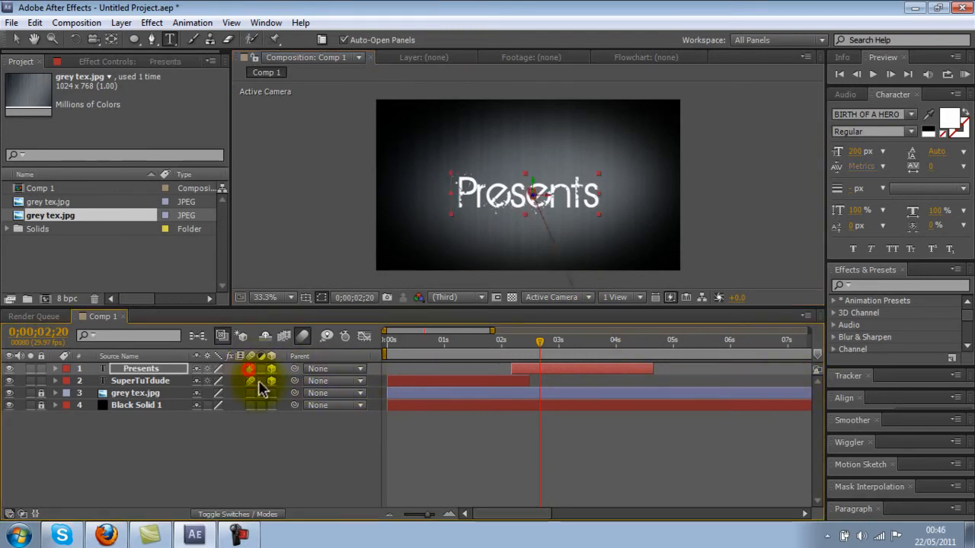
left_click(41, 369)
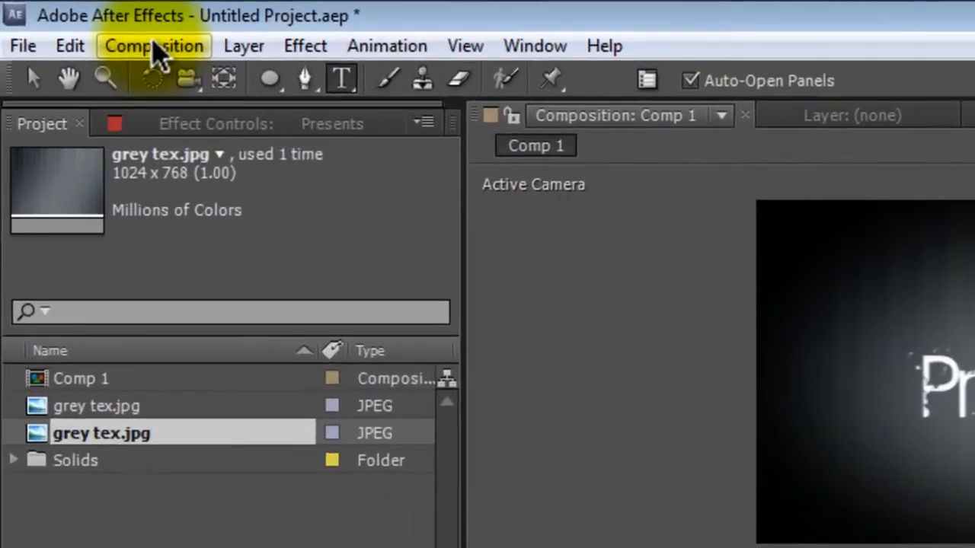
- Add Comp 1 to the render queue
left_click(77, 24)
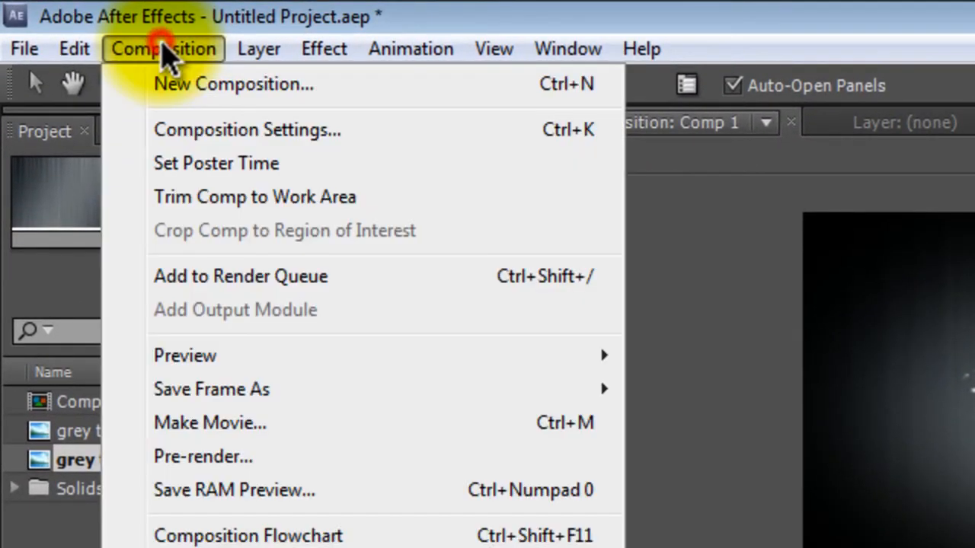
left_click(214, 279)
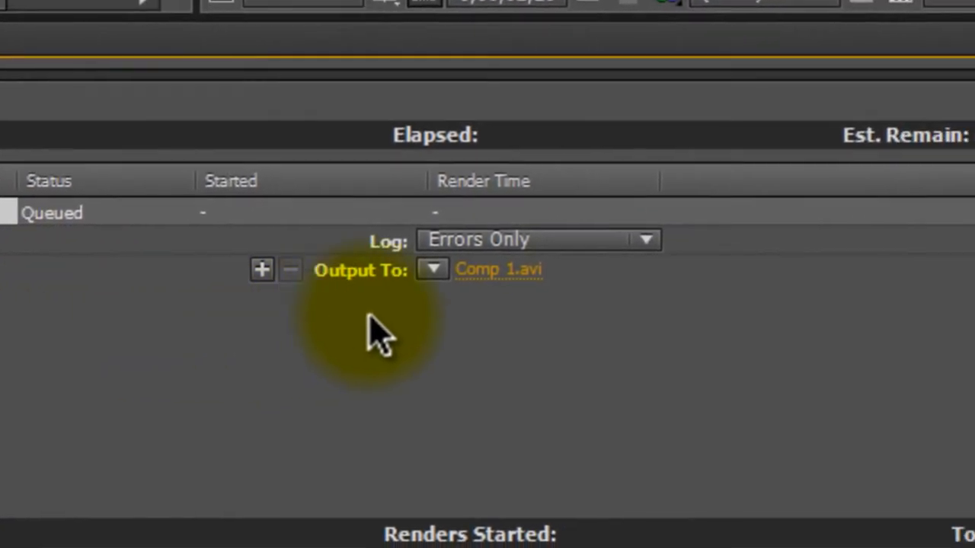
left_click(512, 288)
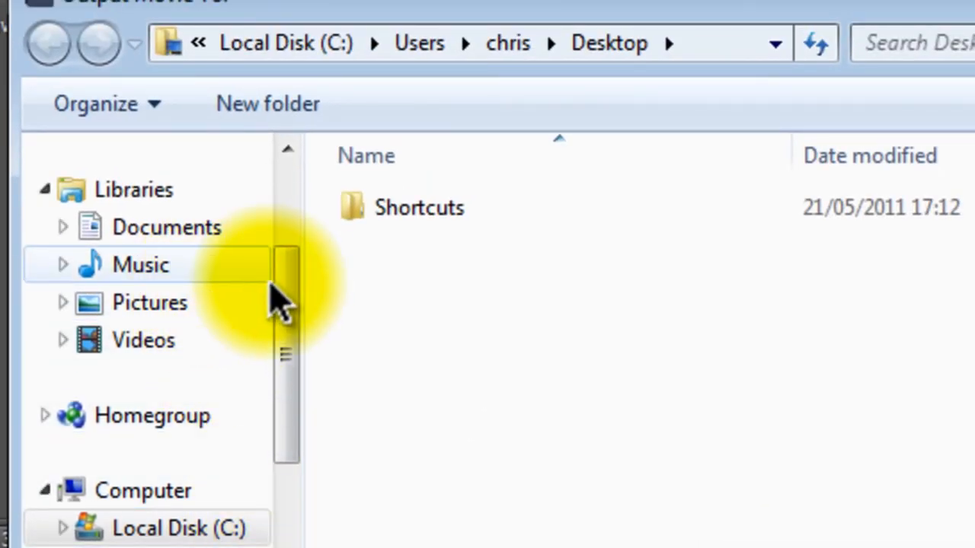
left_click_drag(280, 288, 315, 218)
left_click(199, 211)
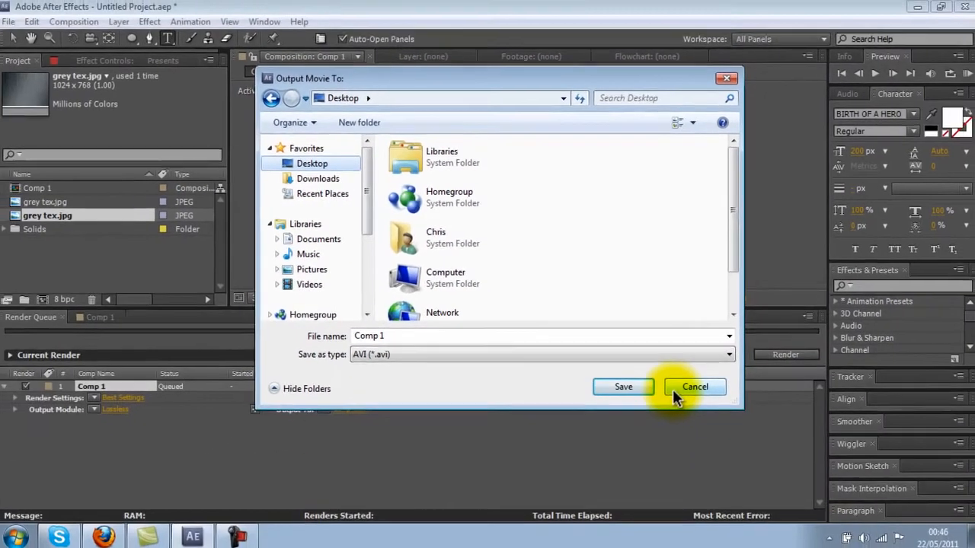
left_click(778, 524)
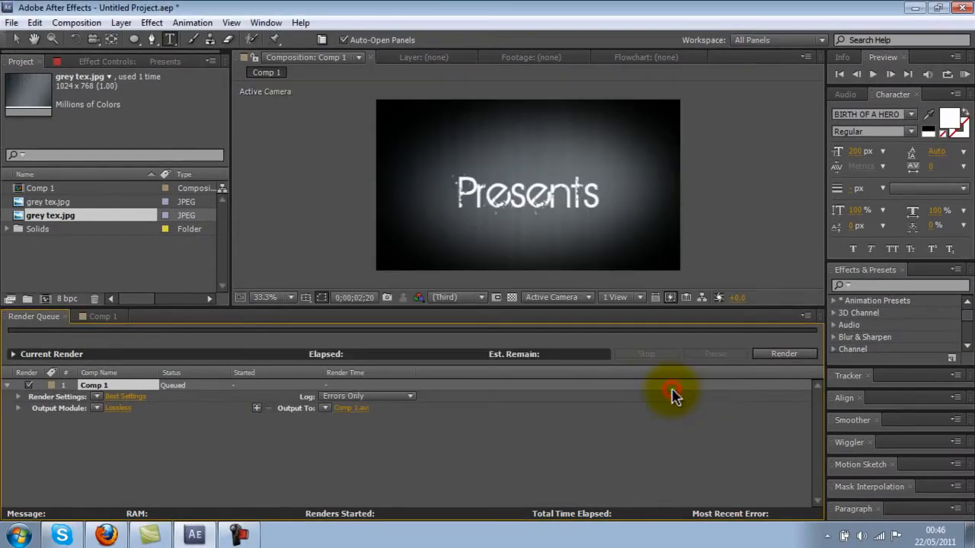
- Start rendering Comp 1 with Best Settings and Lossless output, and stop the render partway through
left_click(778, 364)
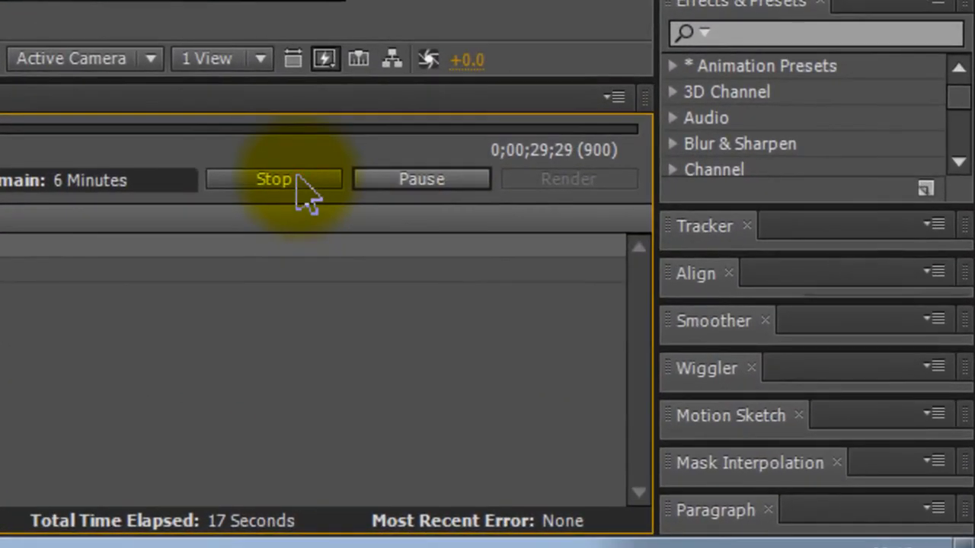
left_click(642, 351)
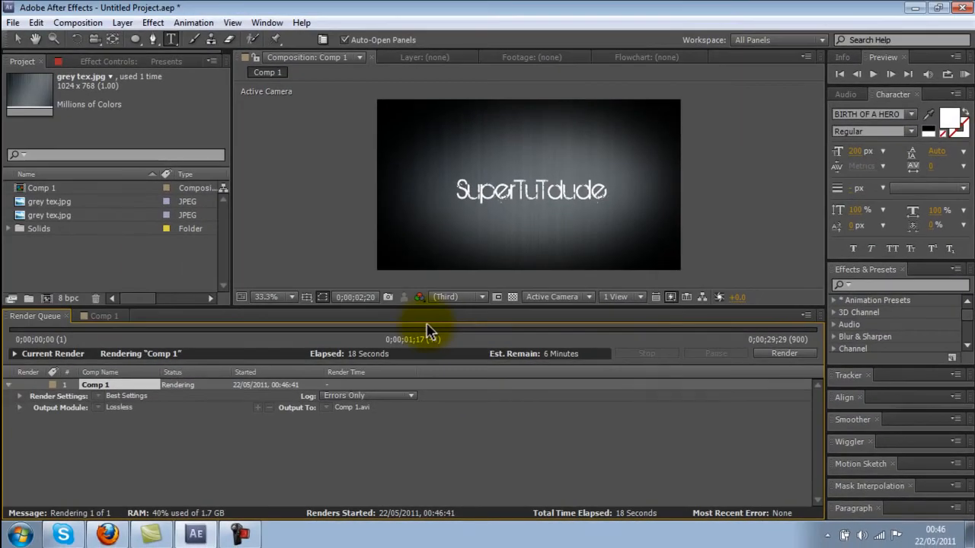